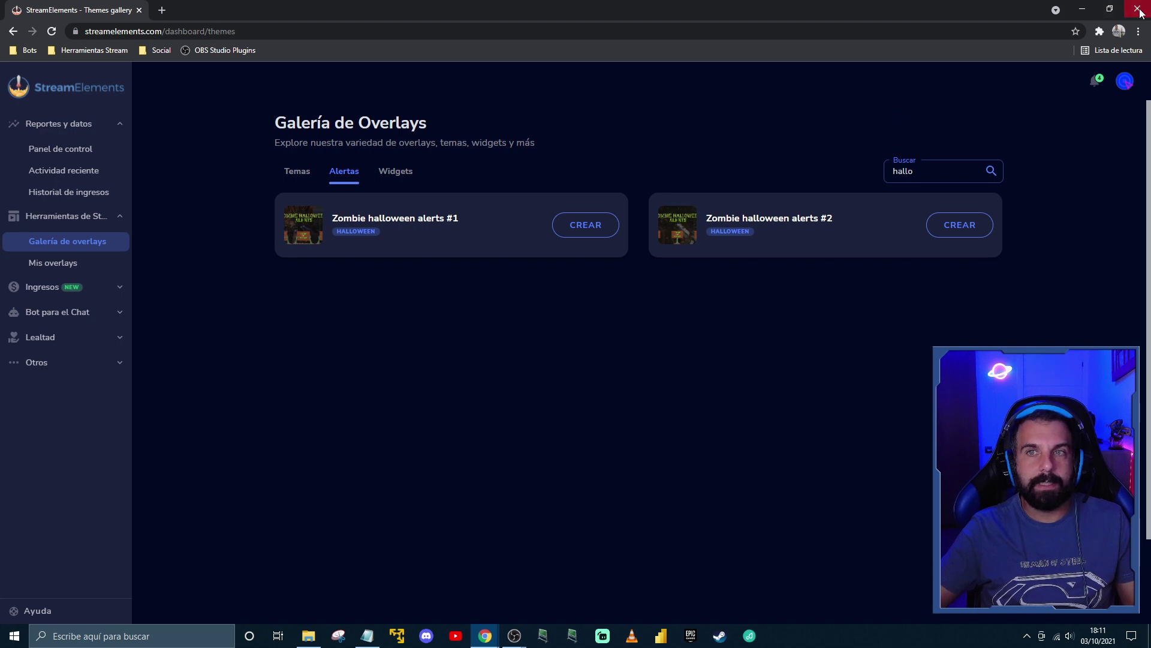
# Bring up the REAPER ReaPlugs page and download the ReaPlugs VST v2.36 64-bit installer.
pyautogui.click(1083, 8)
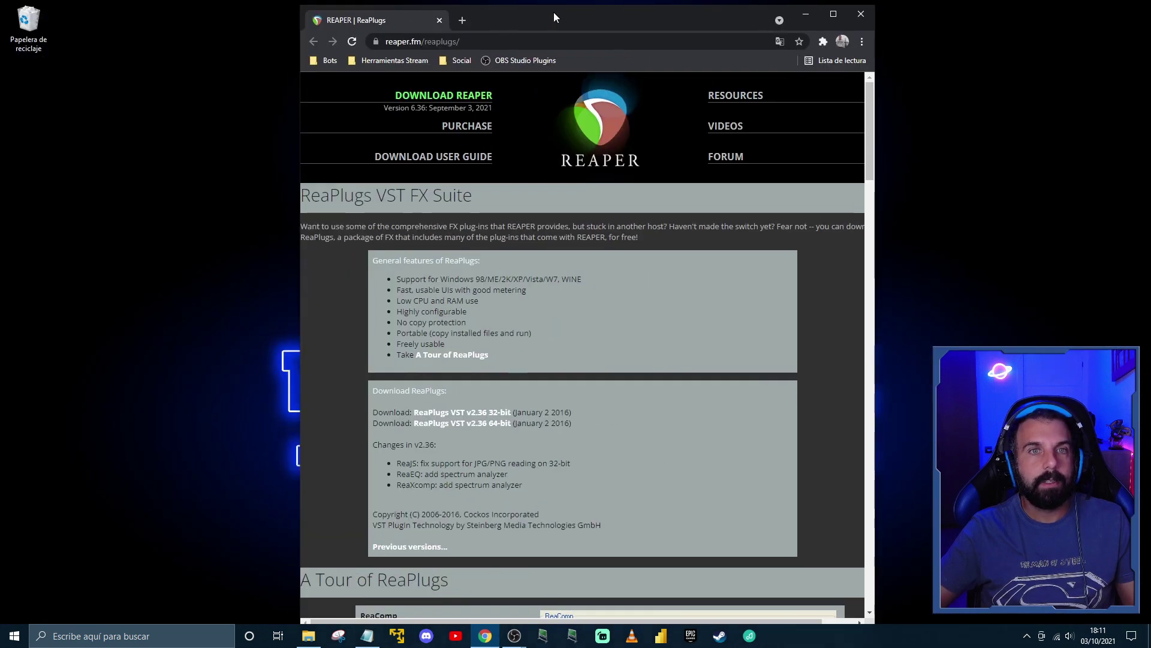
pyautogui.doubleClick(552, 14)
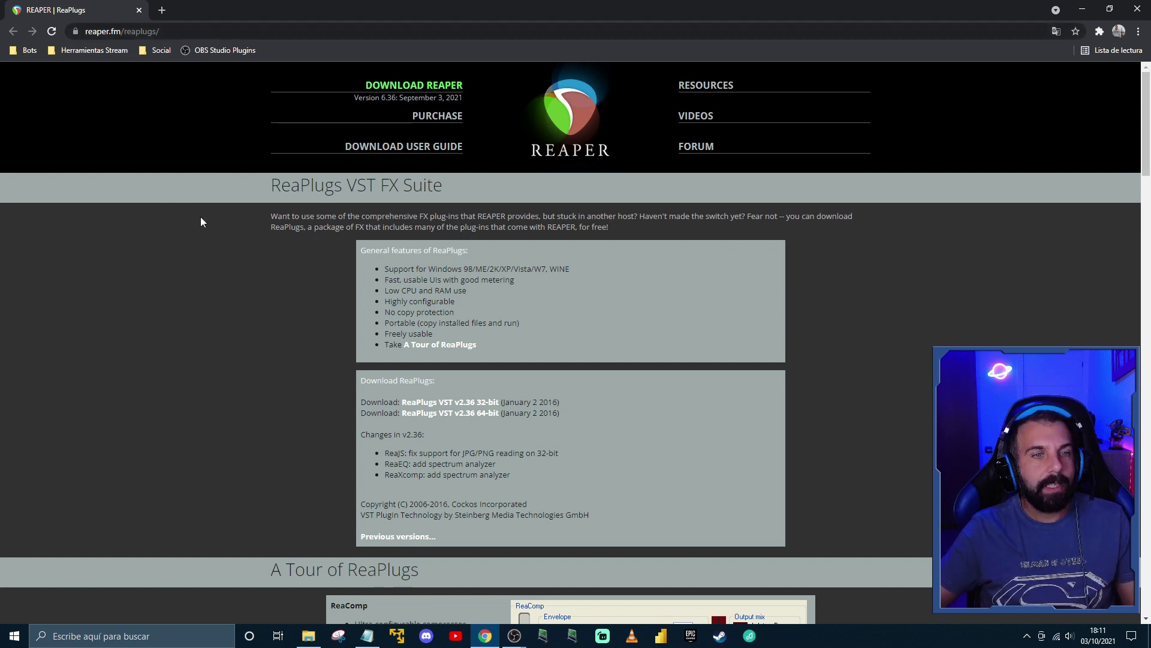
pyautogui.click(466, 414)
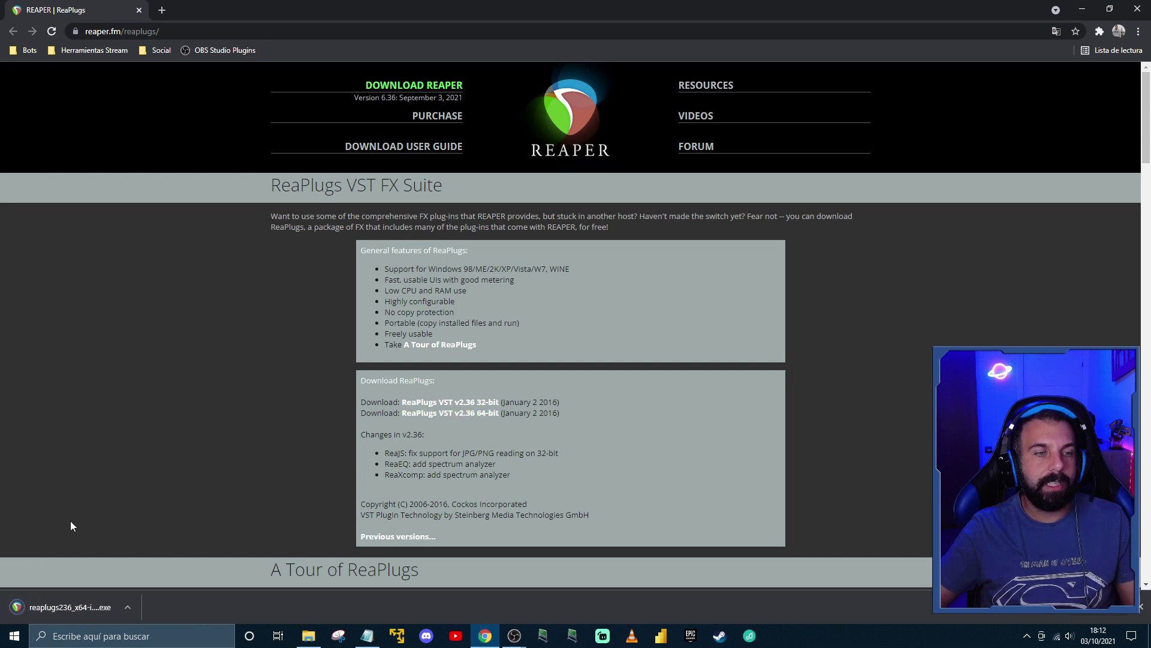
# Run the downloaded installer, accept the license and install ReaPlugs VST FX Suite with the Normal component set.
pyautogui.click(65, 609)
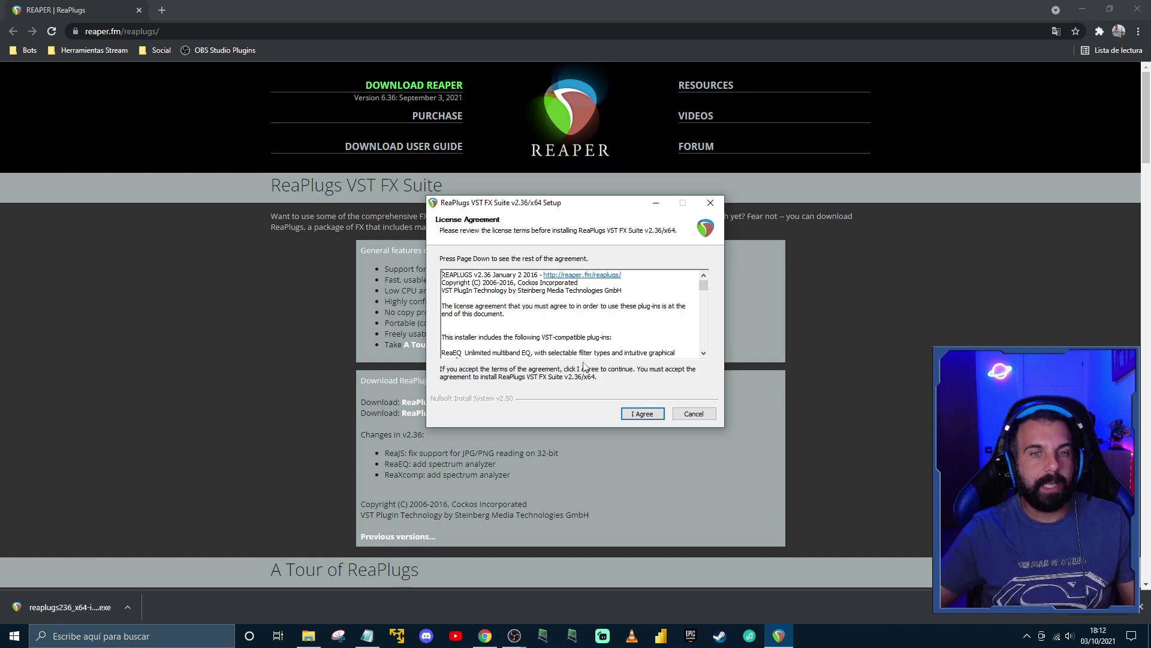
pyautogui.click(643, 414)
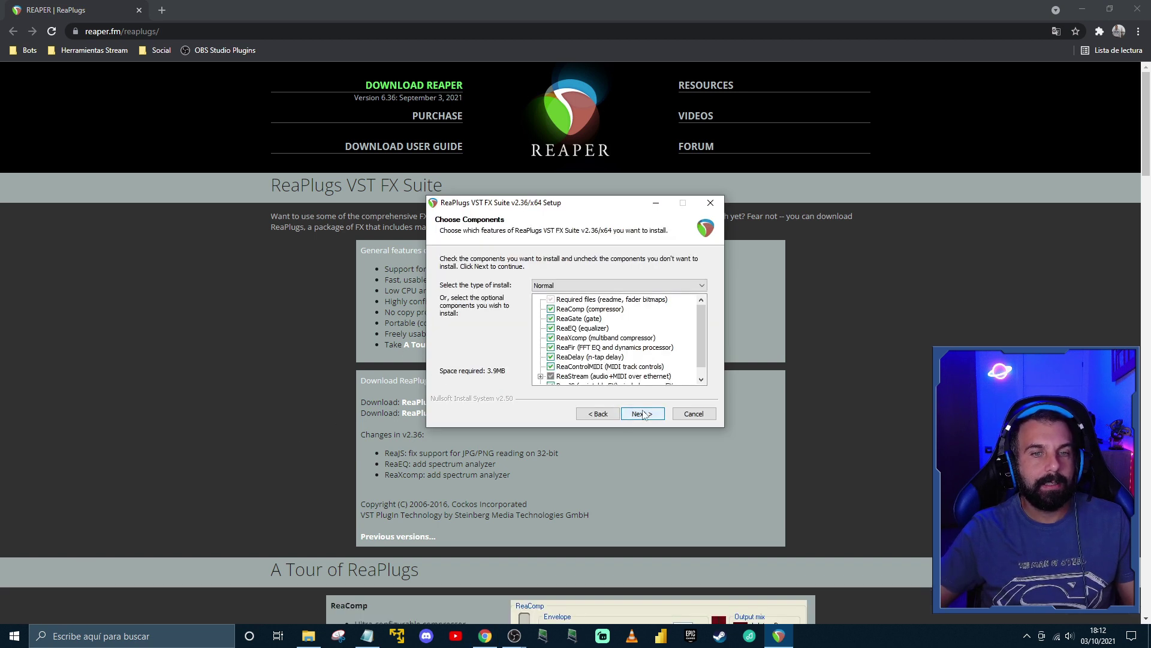
pyautogui.click(642, 414)
pyautogui.click(641, 415)
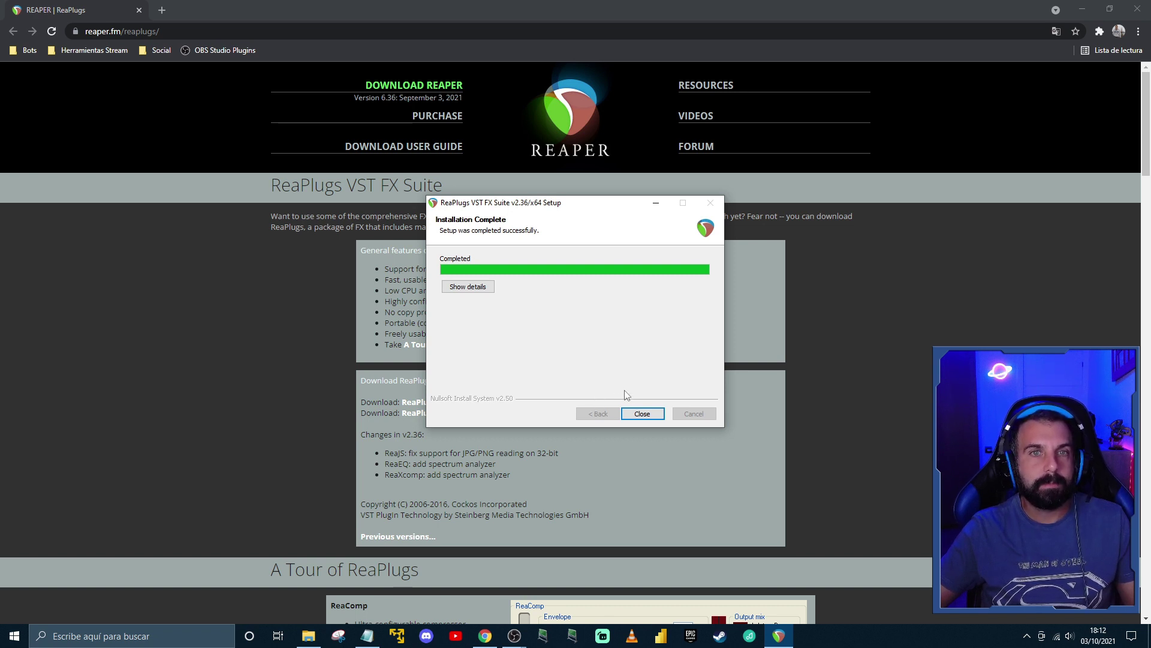
pyautogui.click(634, 413)
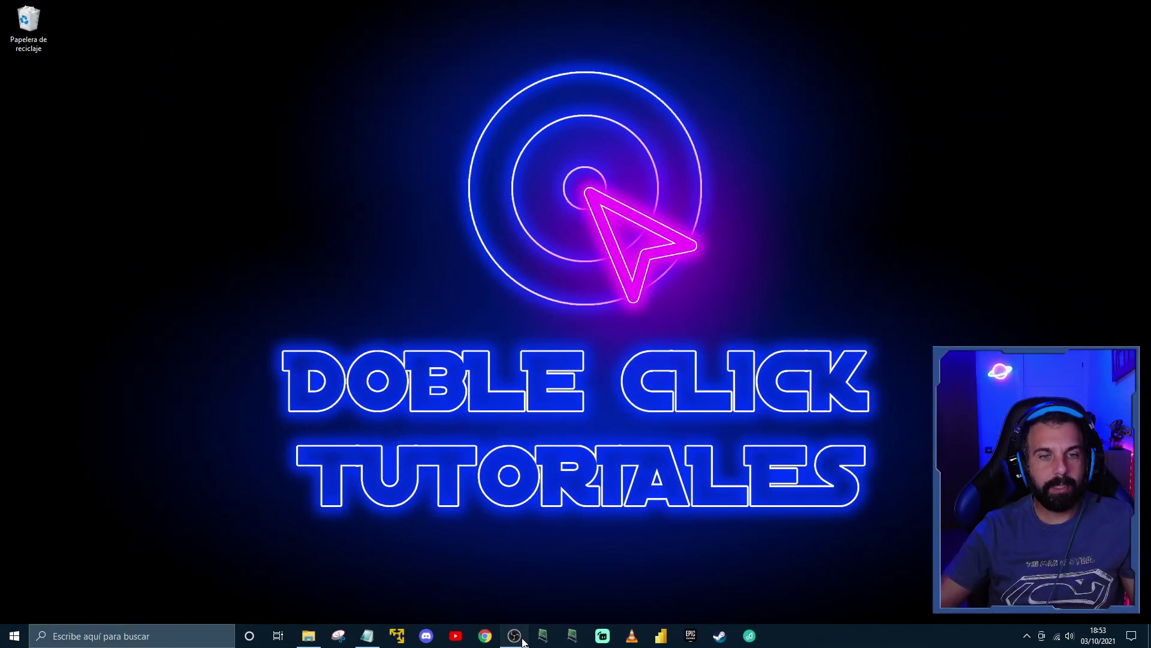
# Switch to OBS and add an Extensión VST 2.x filter with its default name to the Mic/Aux source.
pyautogui.click(522, 640)
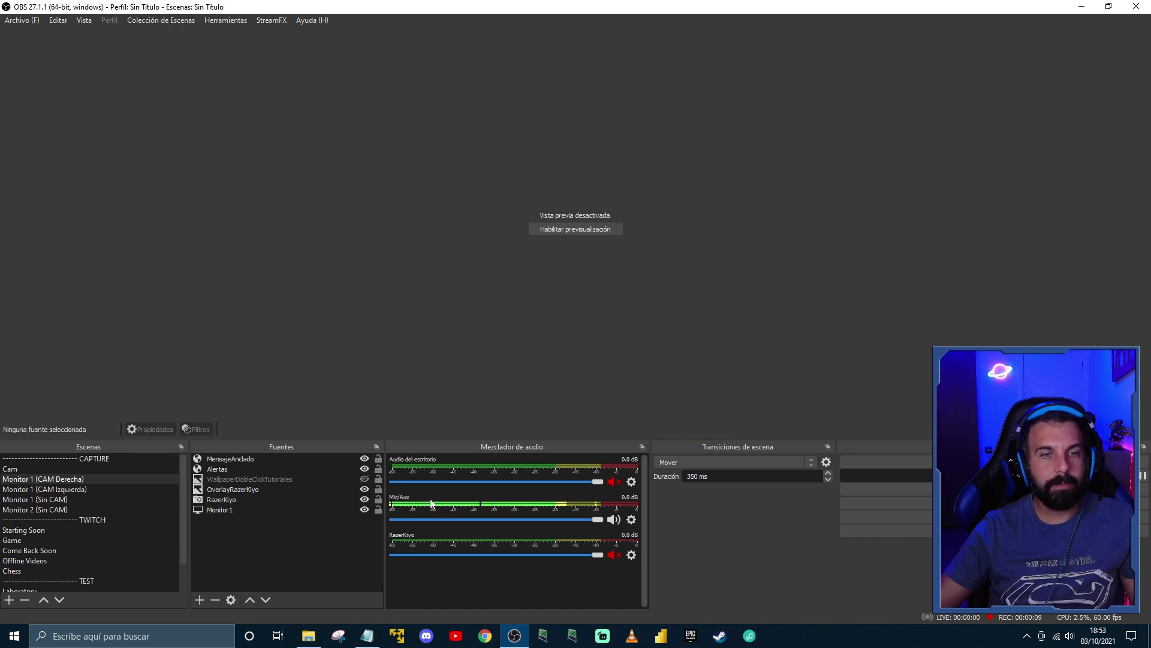
pyautogui.click(630, 523)
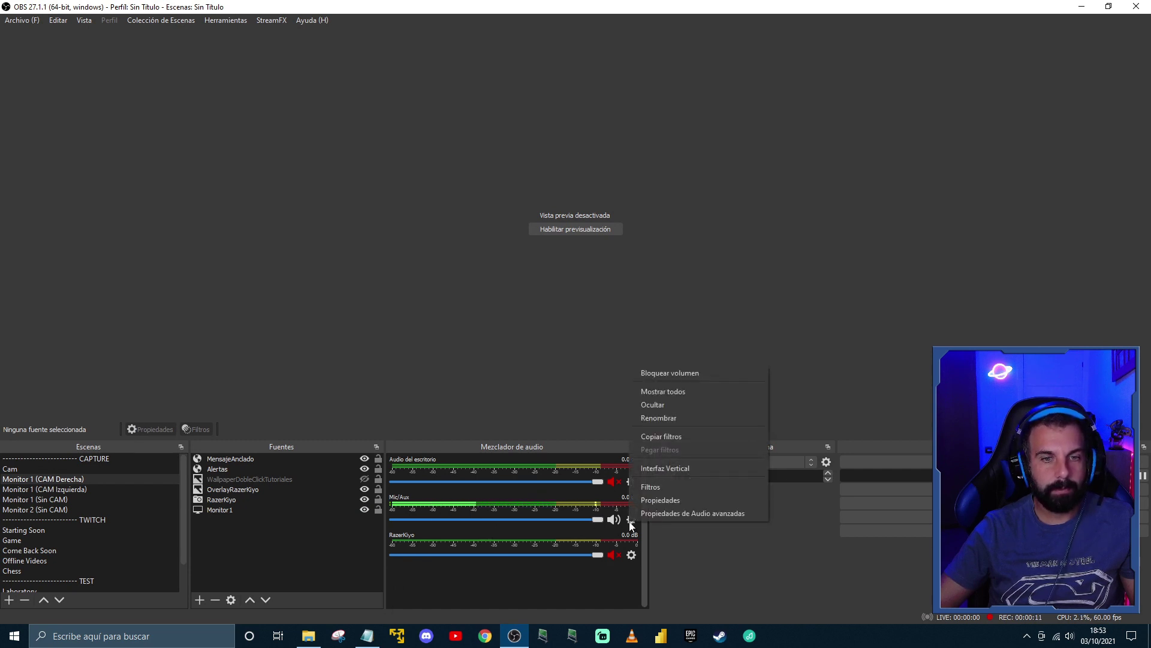
pyautogui.click(653, 488)
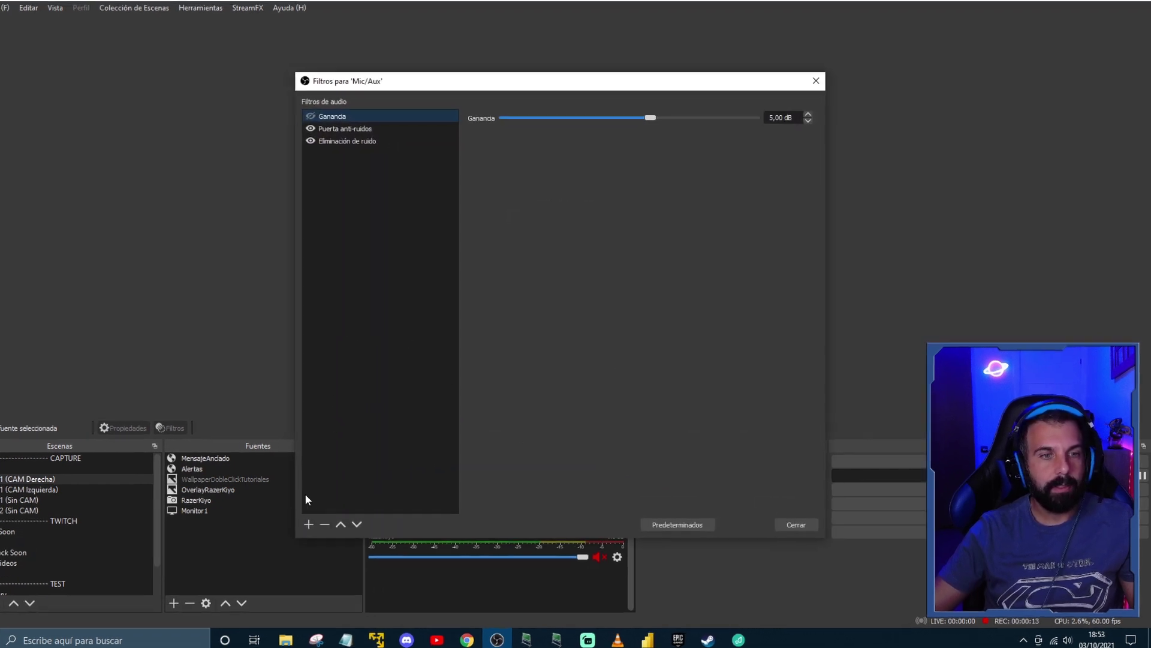
pyautogui.click(171, 537)
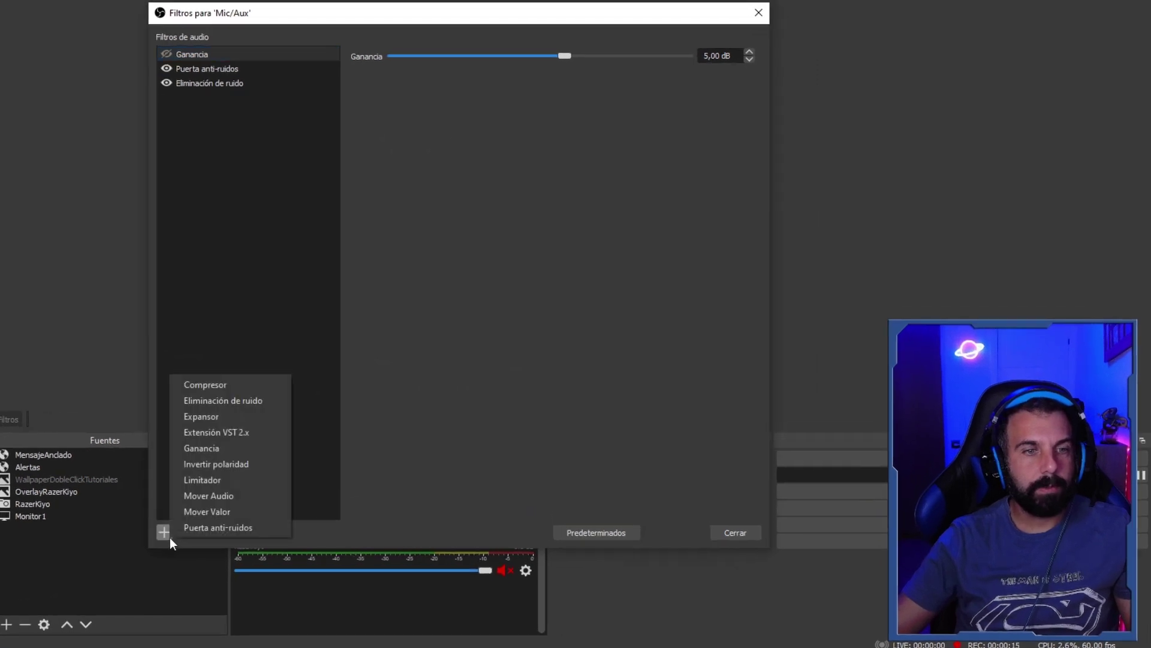
pyautogui.click(248, 433)
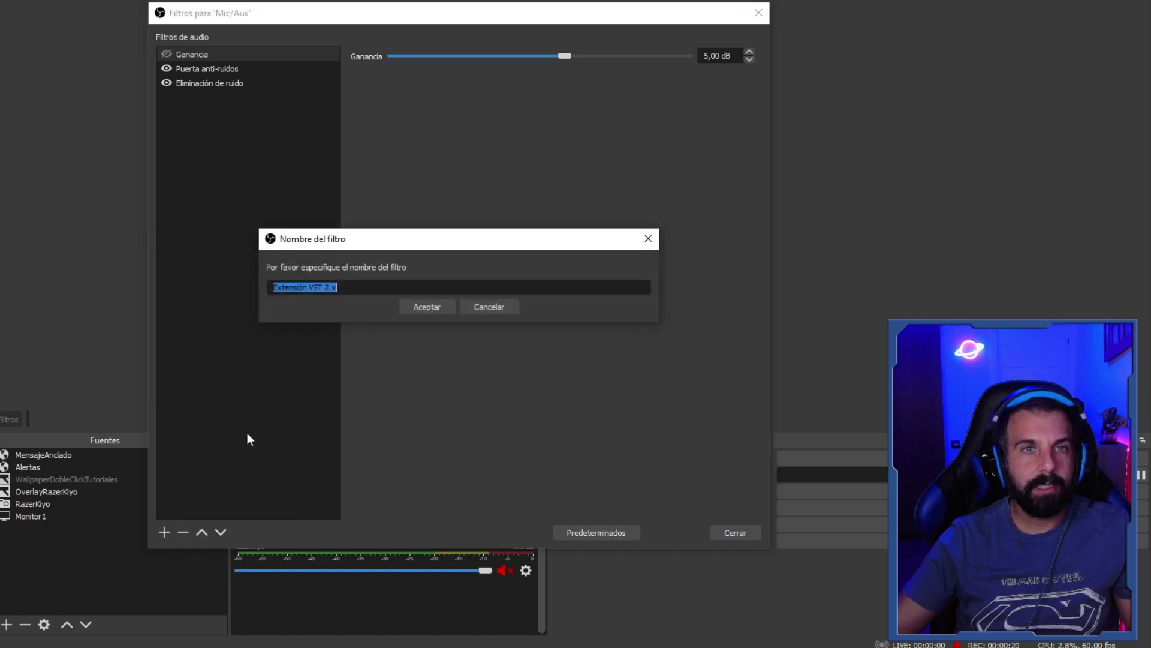
pyautogui.click(423, 306)
# Set the VST filter's plug-in to reajs and load the pitch/octavedown effect in its interface.
pyautogui.click(541, 56)
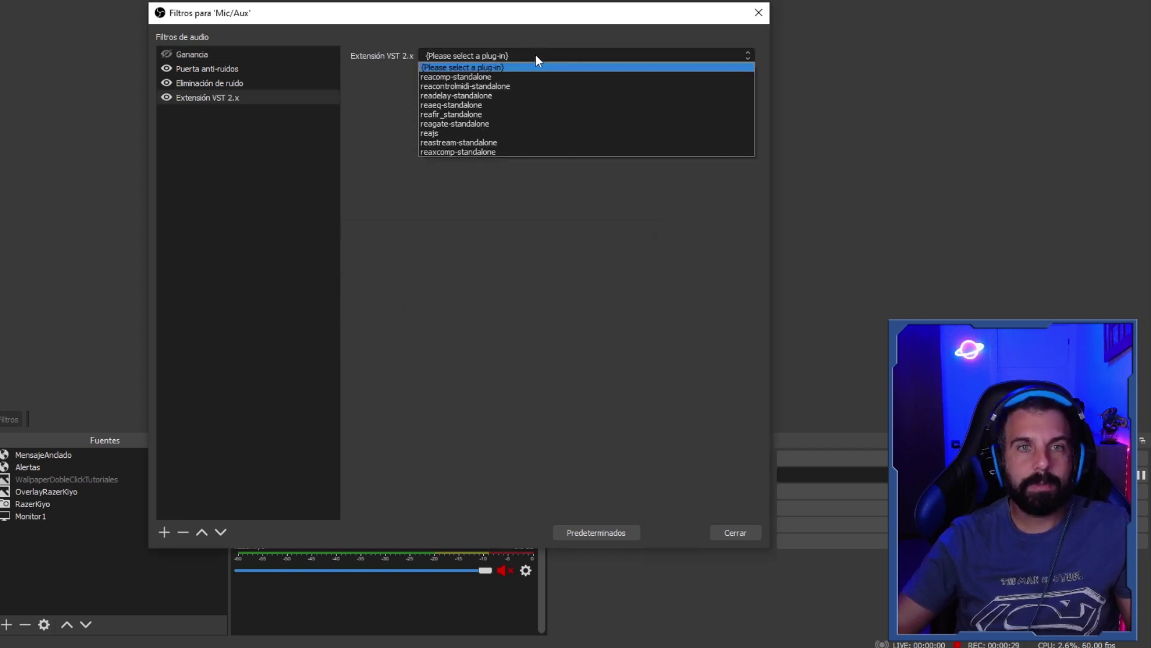
pyautogui.click(440, 134)
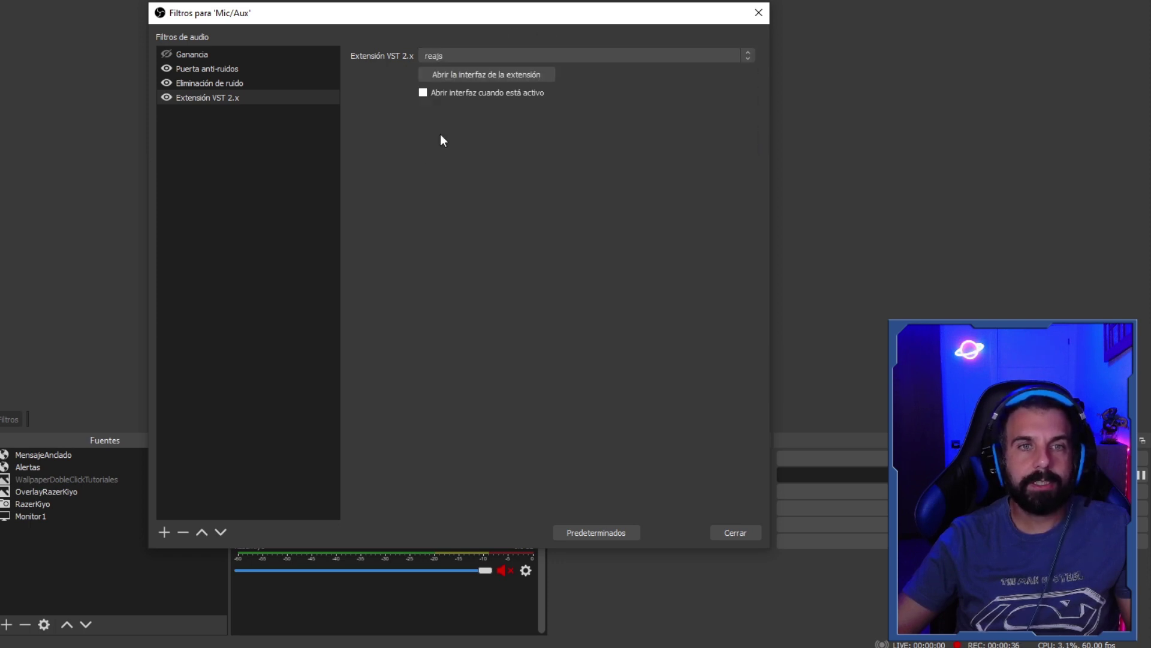
pyautogui.click(477, 74)
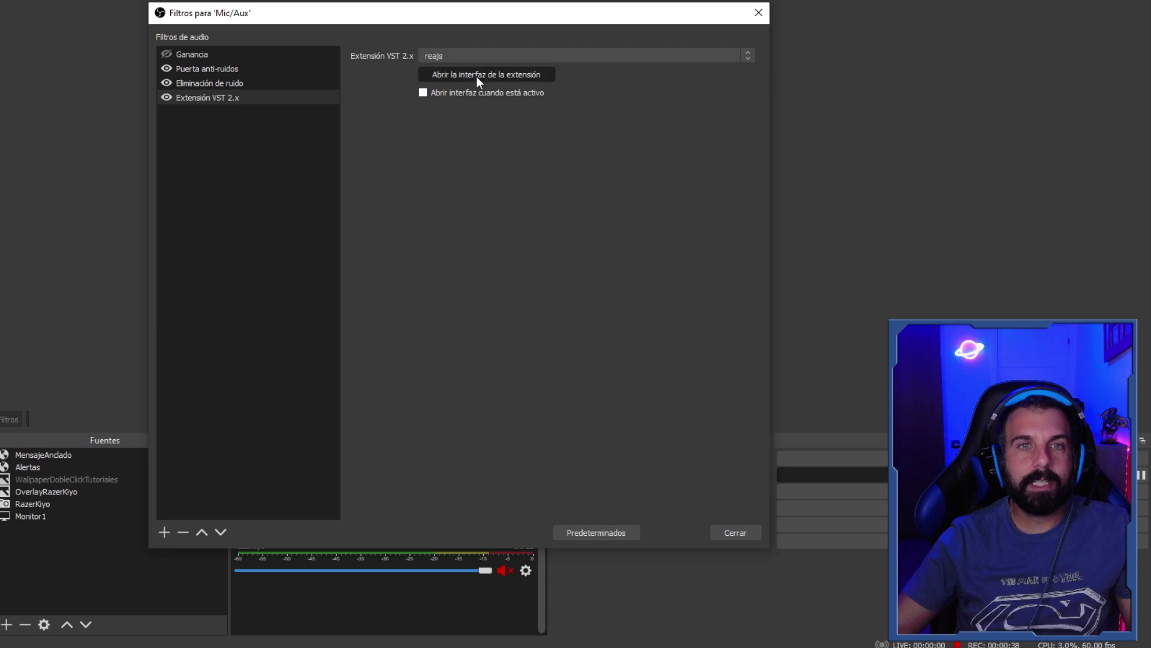
pyautogui.click(564, 126)
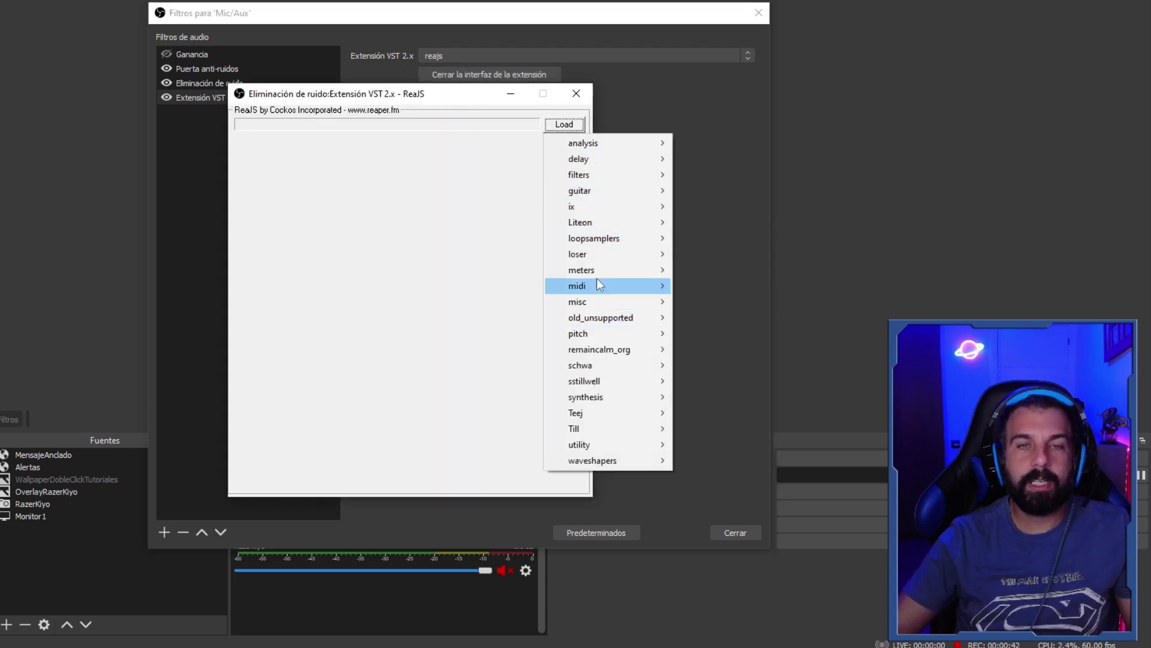
pyautogui.moveTo(623, 180)
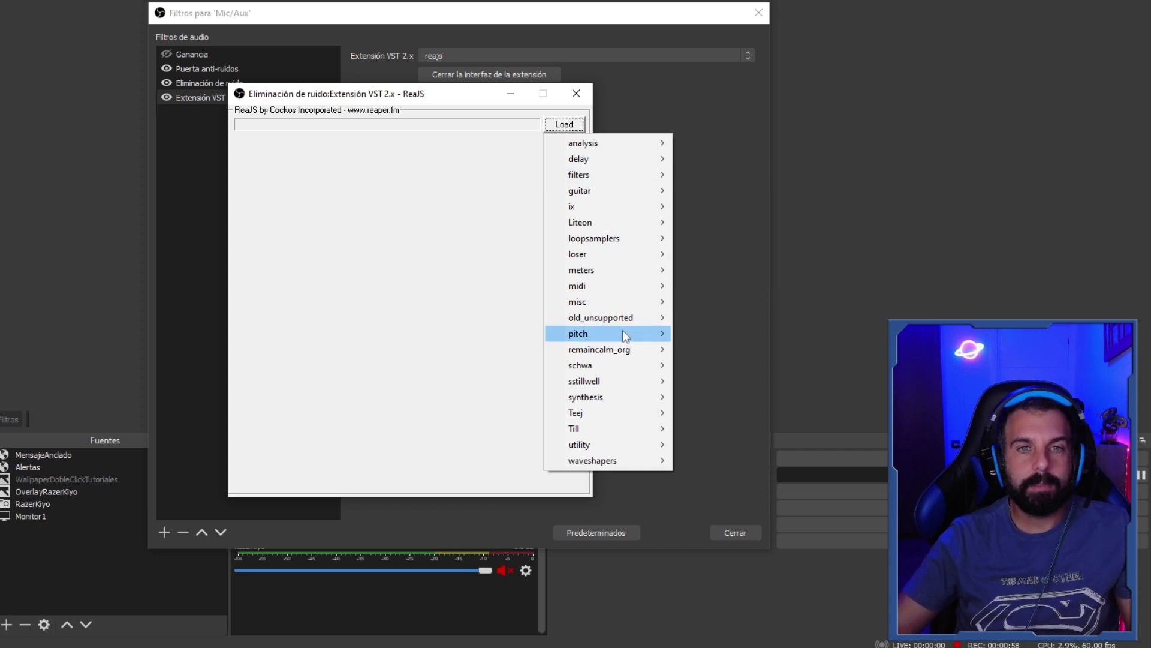
pyautogui.moveTo(623, 332)
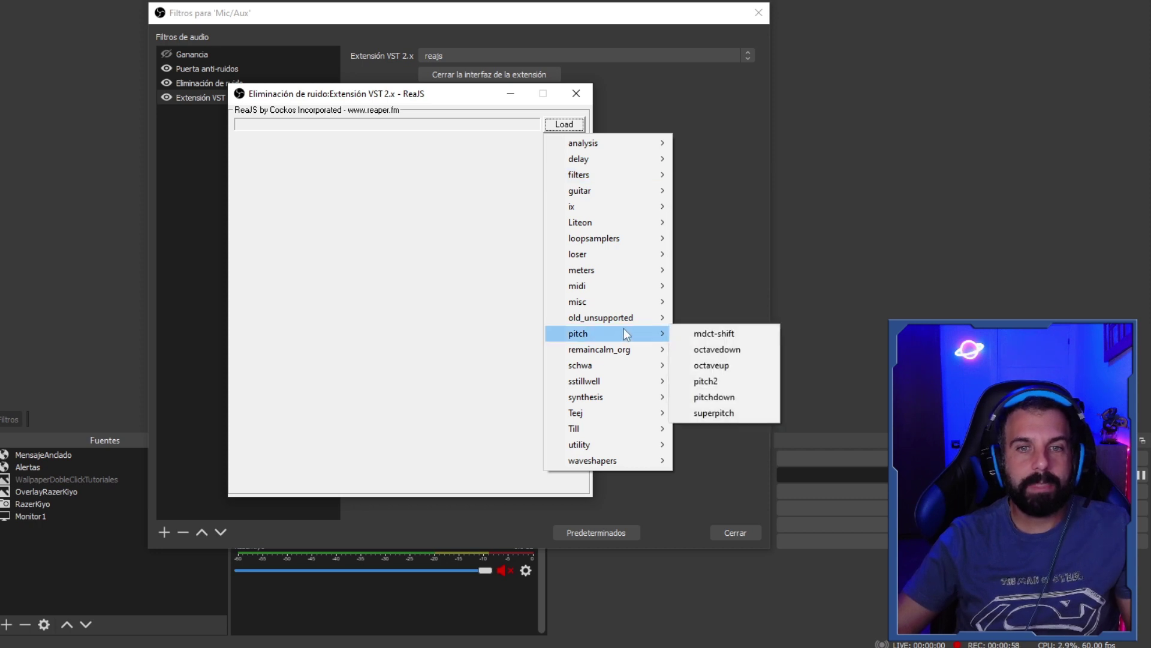
pyautogui.click(718, 349)
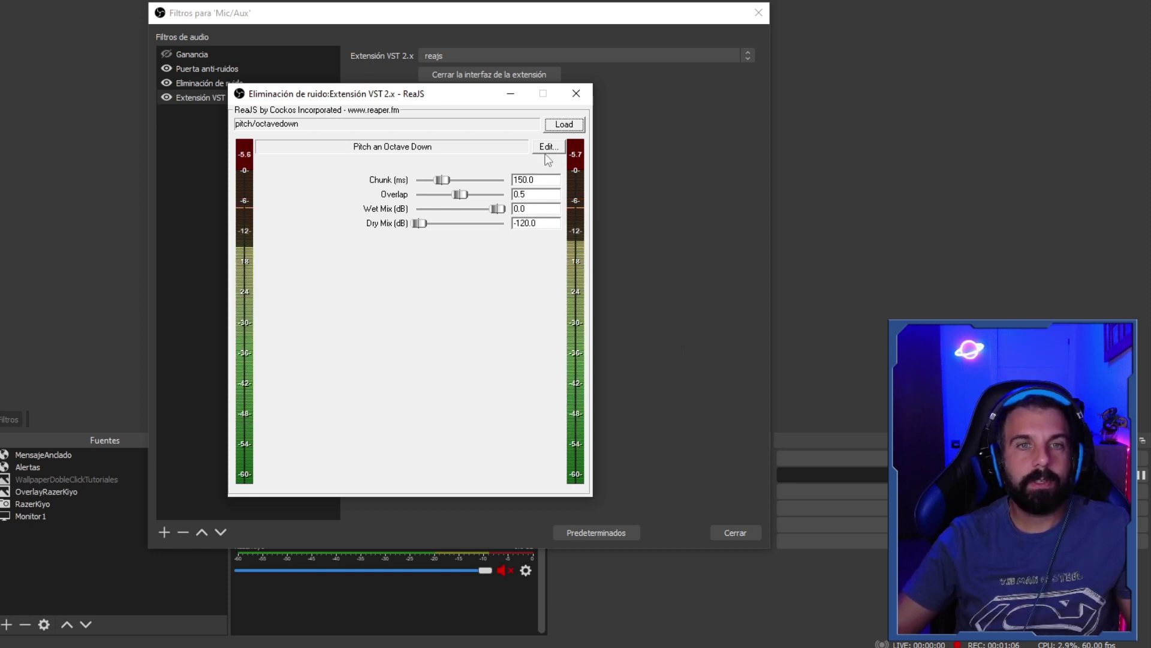
# Close the ReaJS interface and delete the octave-down VST filter from Mic/Aux.
pyautogui.click(576, 93)
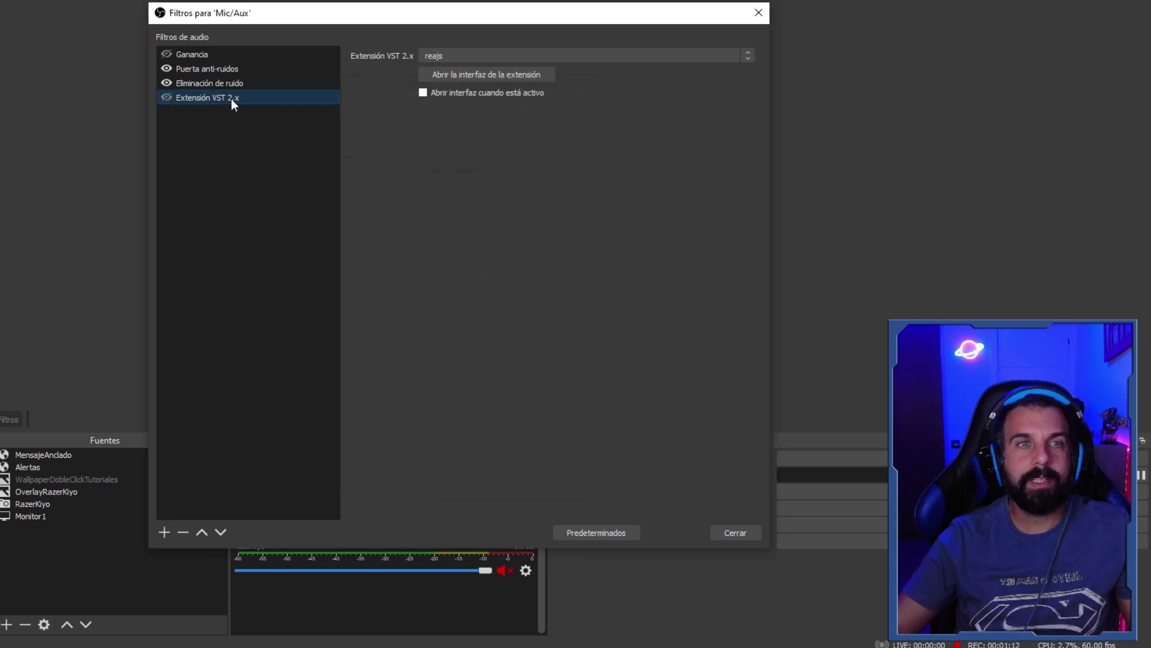
pyautogui.click(183, 532)
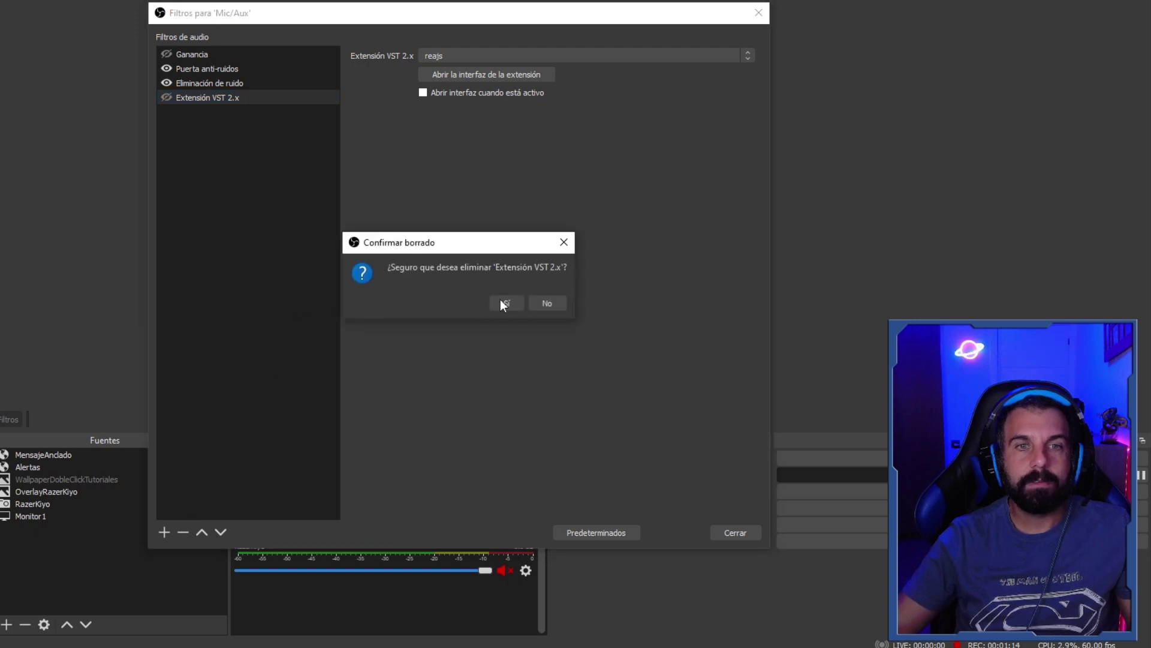
pyautogui.click(504, 303)
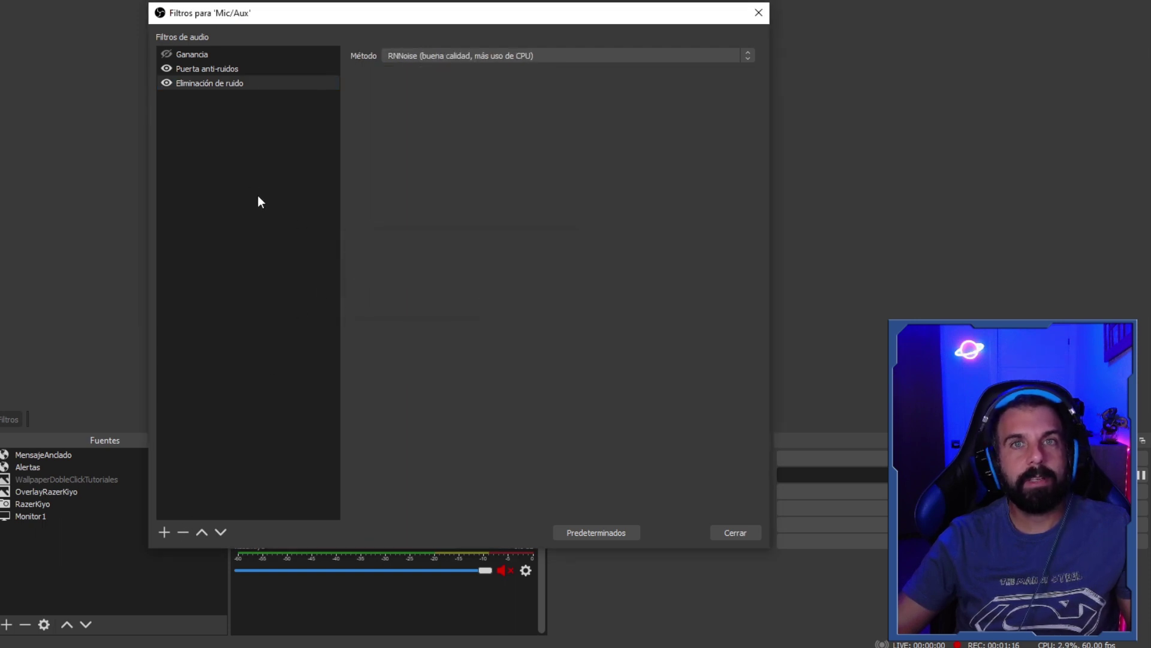
# Add a new Extensión VST 2.x filter to Mic/Aux and choose reajs as its plug-in.
pyautogui.click(164, 533)
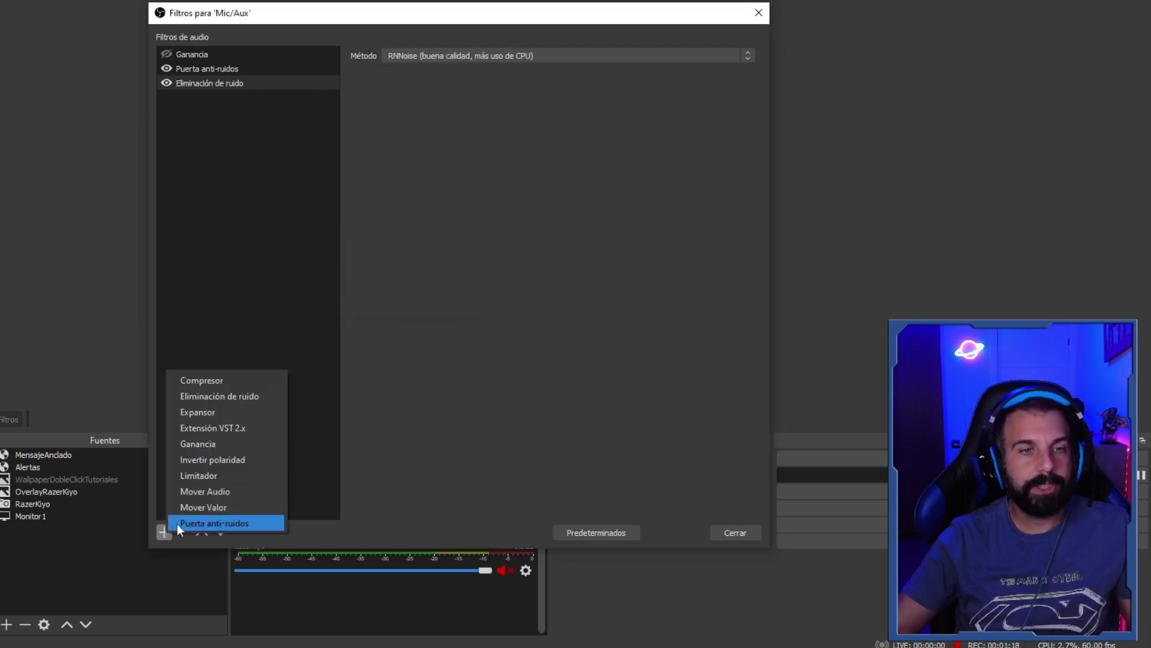
pyautogui.click(227, 429)
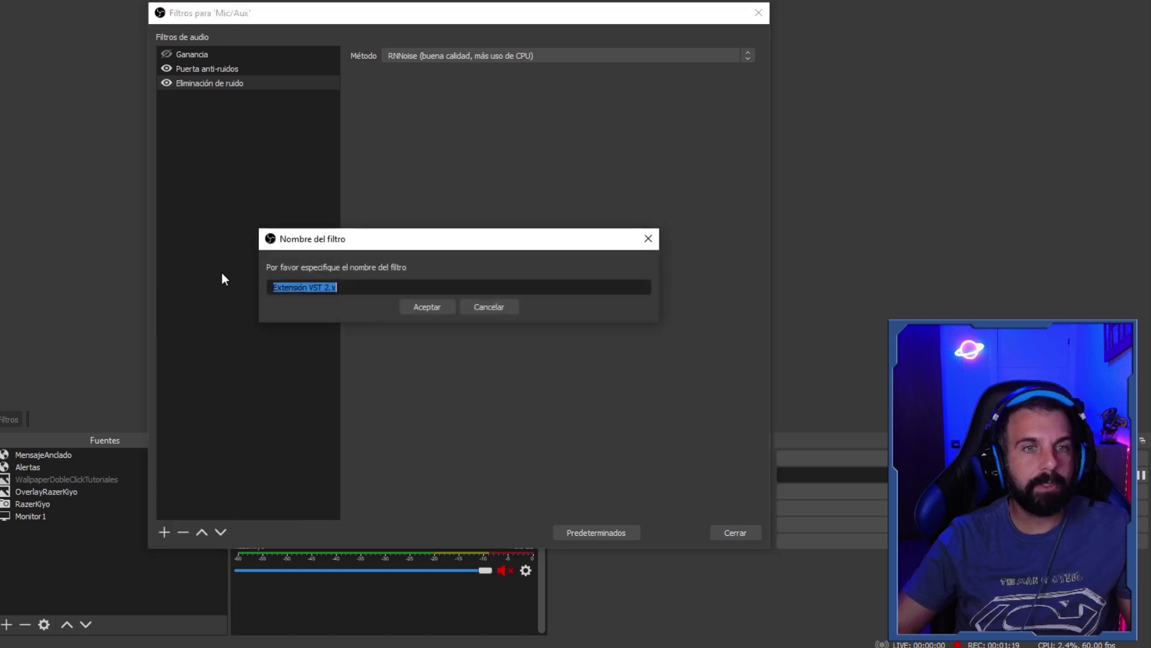
pyautogui.click(420, 308)
pyautogui.click(519, 54)
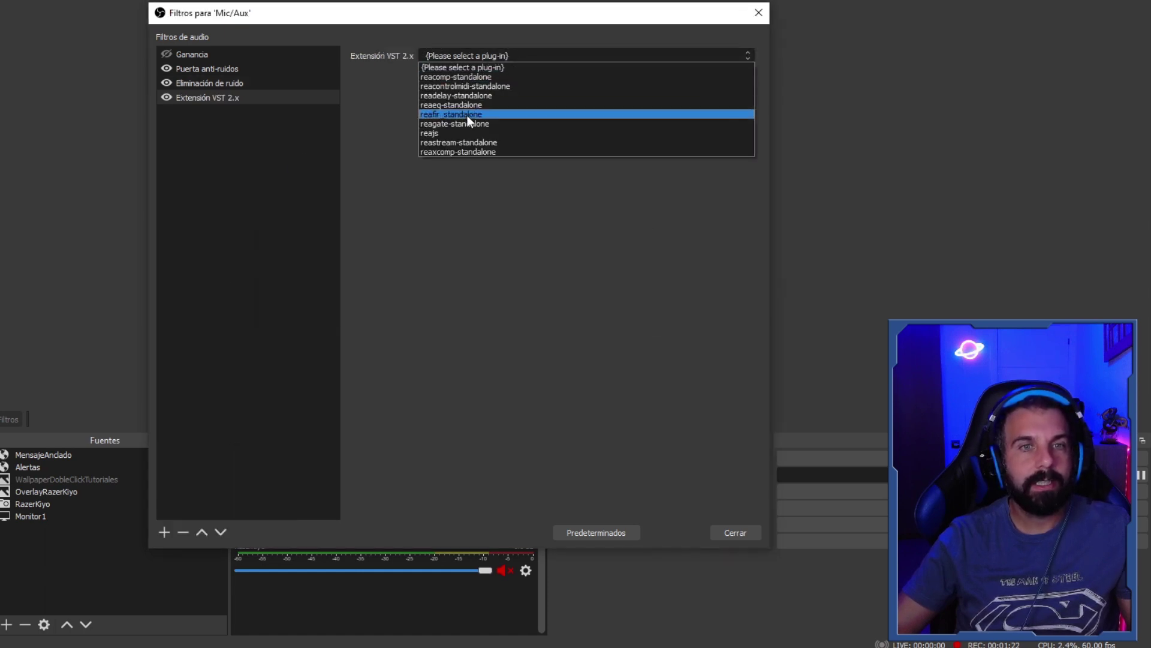
pyautogui.click(458, 133)
# Load the guitar/chorus effect in the ReaJS interface, trying 3 voices before returning the number of voices to 1.
pyautogui.click(487, 75)
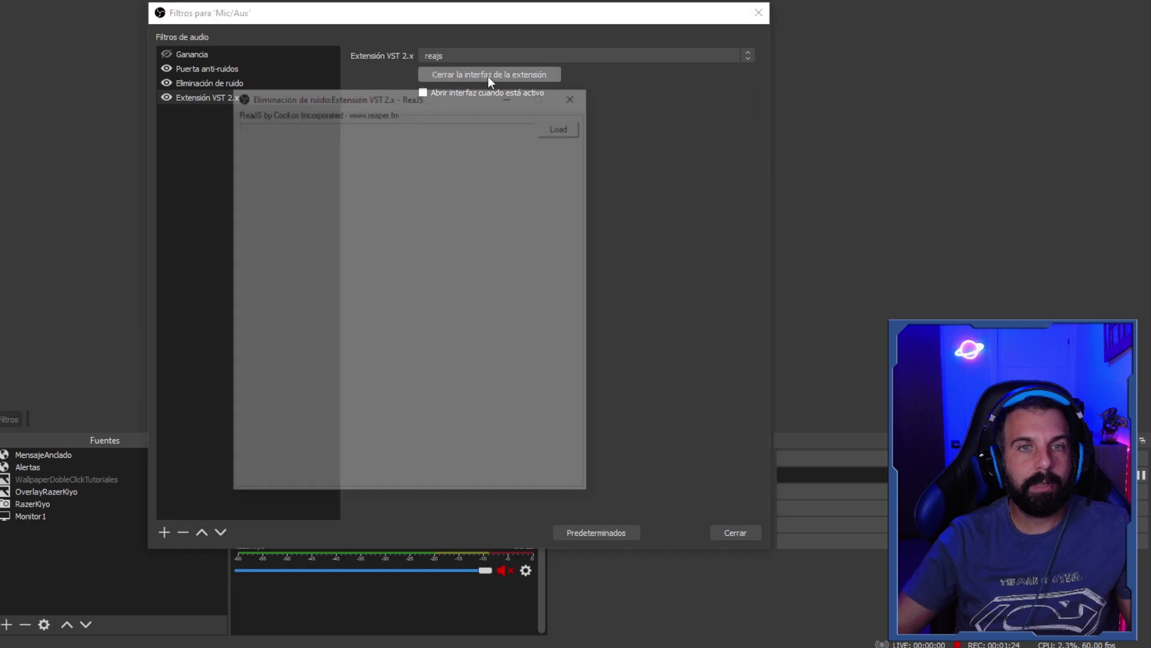
pyautogui.click(549, 125)
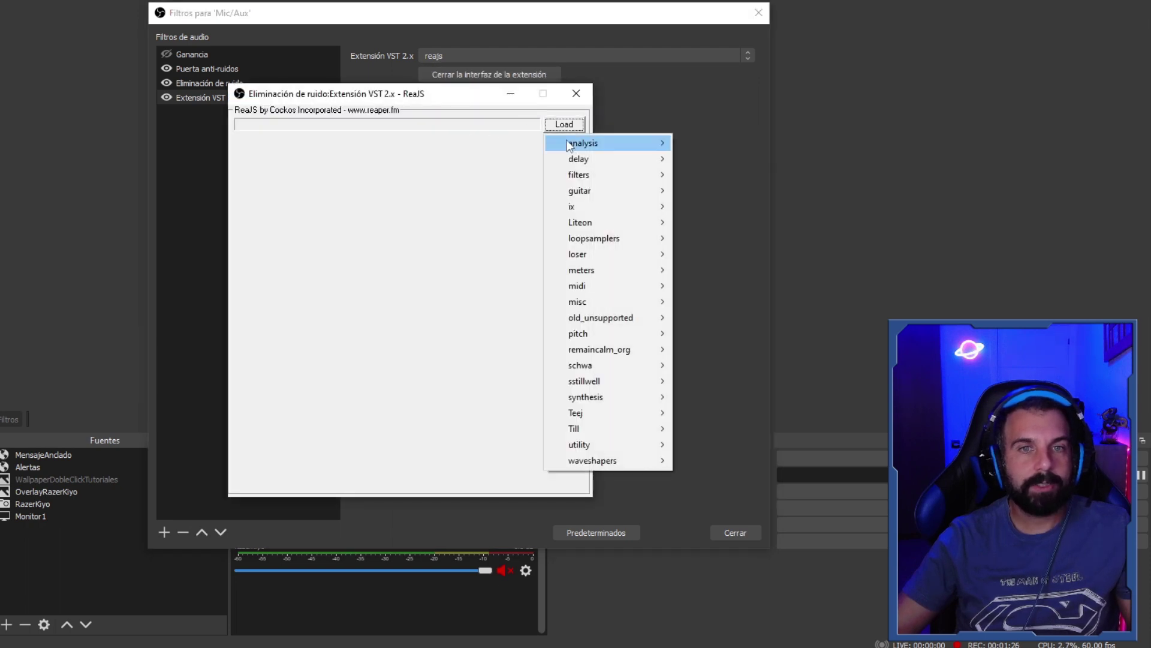
pyautogui.moveTo(582, 191)
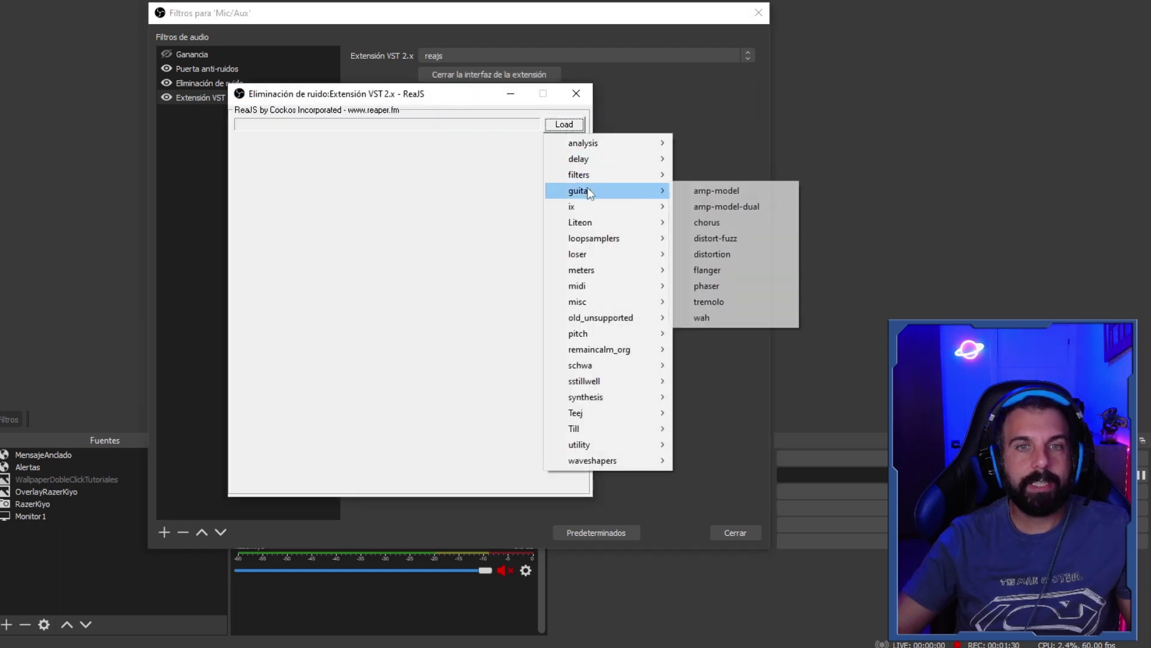
pyautogui.click(733, 222)
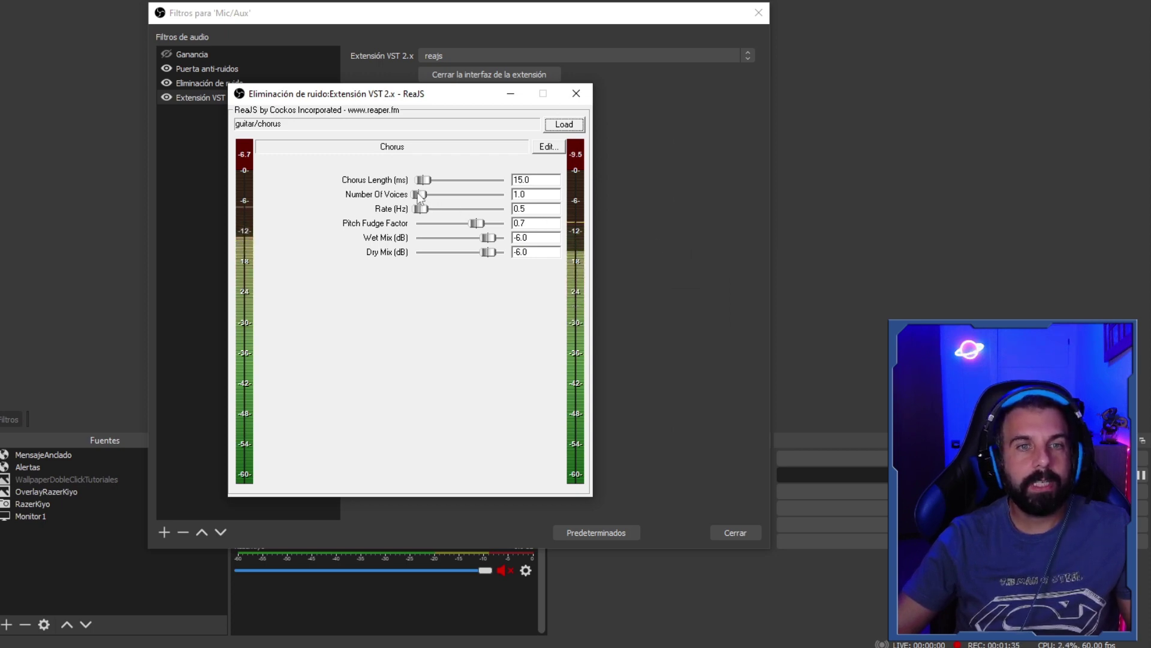
pyautogui.moveTo(419, 196); pyautogui.dragTo(442, 195)
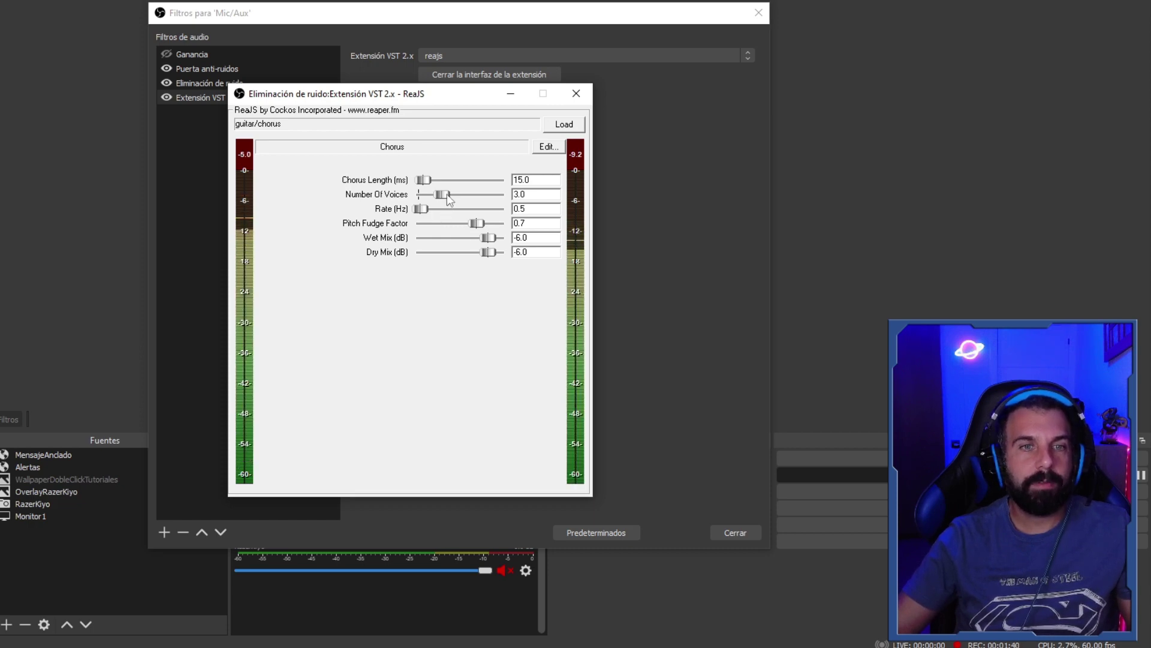
pyautogui.moveTo(448, 194); pyautogui.dragTo(429, 194)
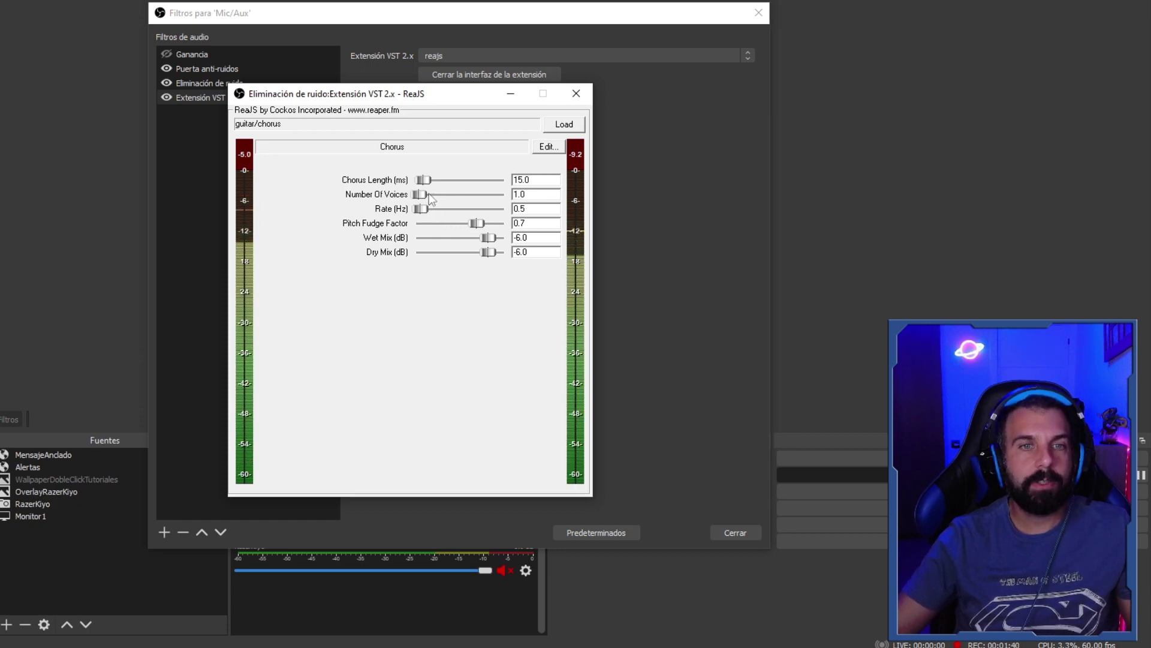
# Close the chorus effect's interface and remove its VST filter from the microphone.
pyautogui.click(575, 95)
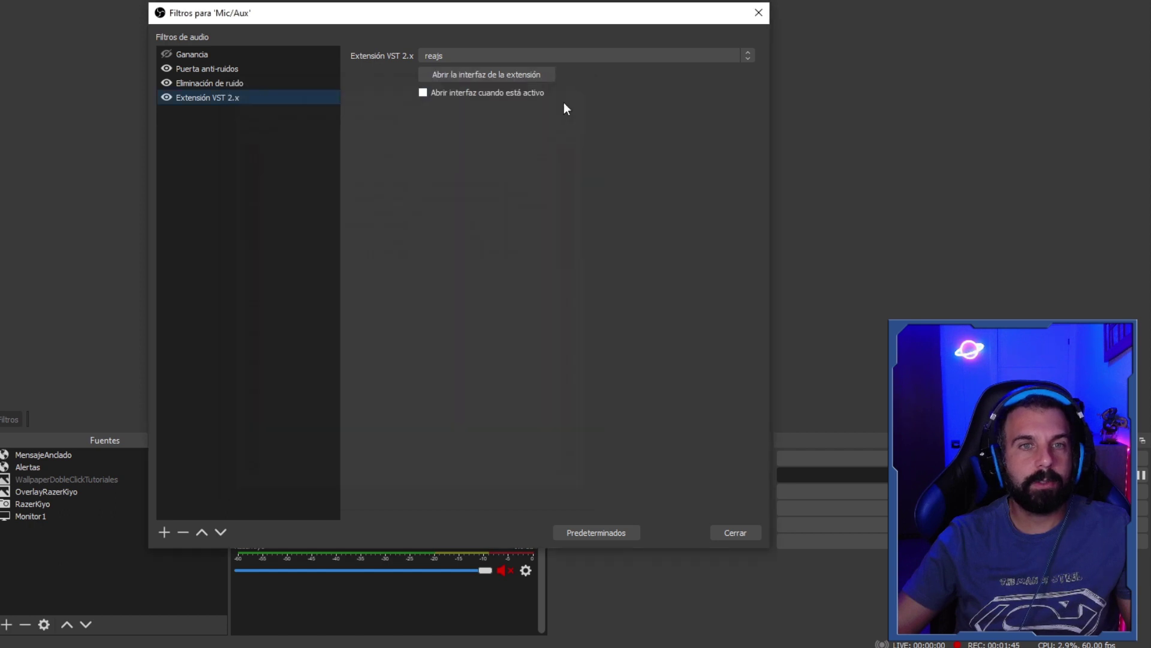
pyautogui.click(184, 533)
pyautogui.click(502, 303)
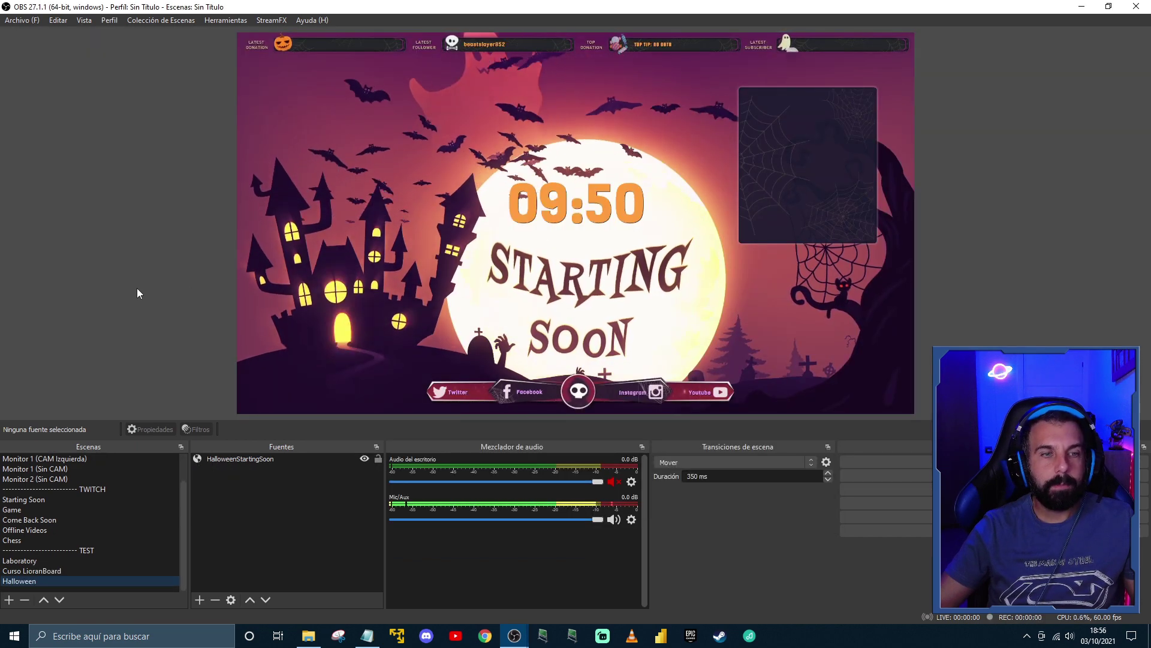
# Switch to Pretzel Rocks, search its catalogue for "halloween", and minimize its window.
pyautogui.click(751, 636)
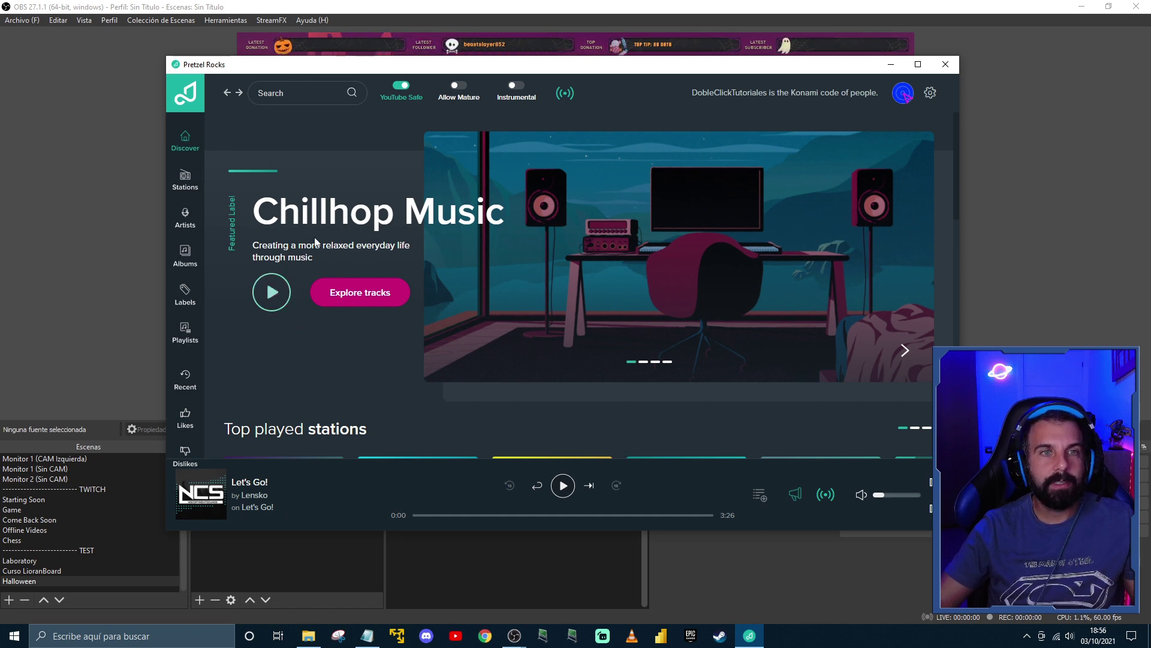
pyautogui.click(289, 102)
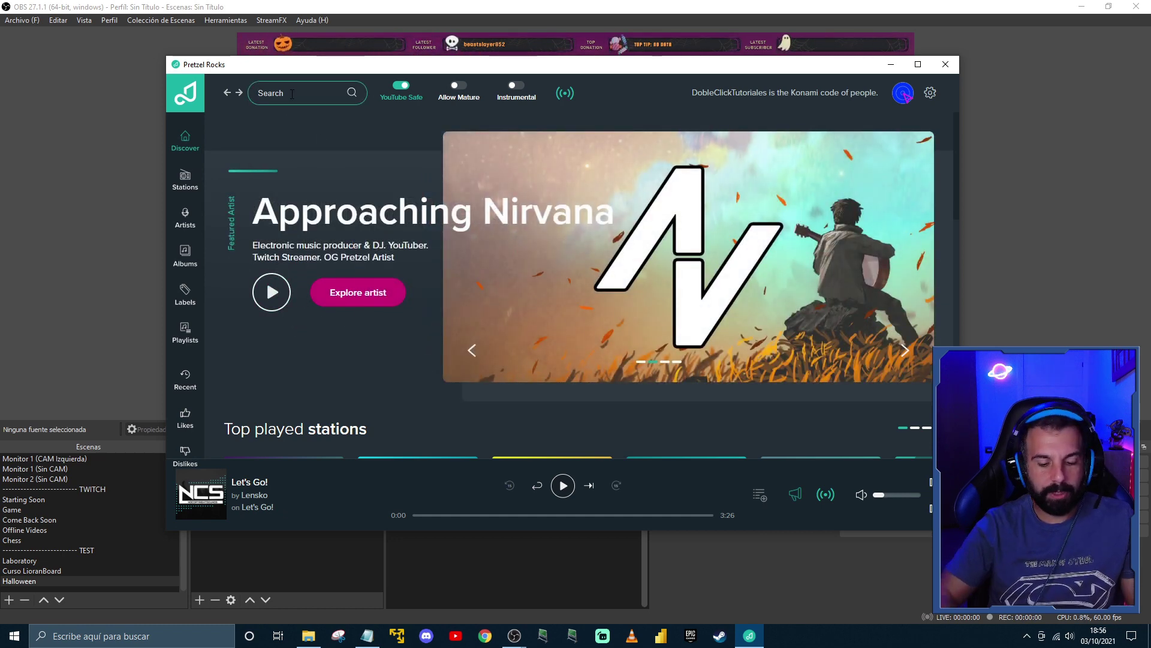
pyautogui.write('halloween')
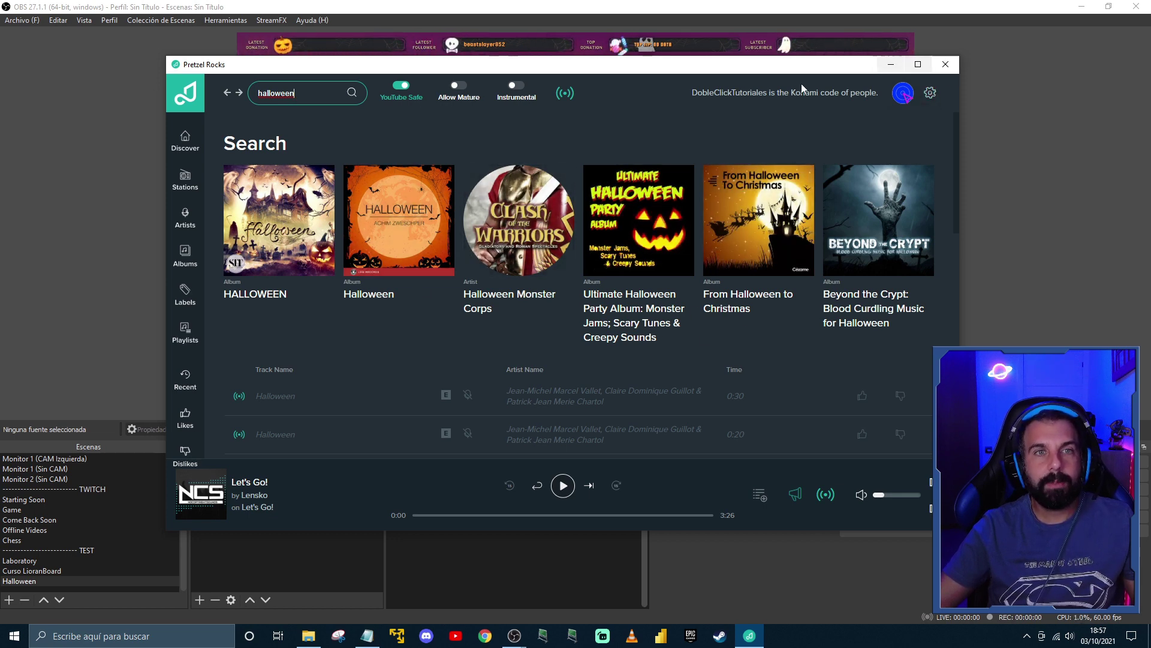
pyautogui.click(891, 65)
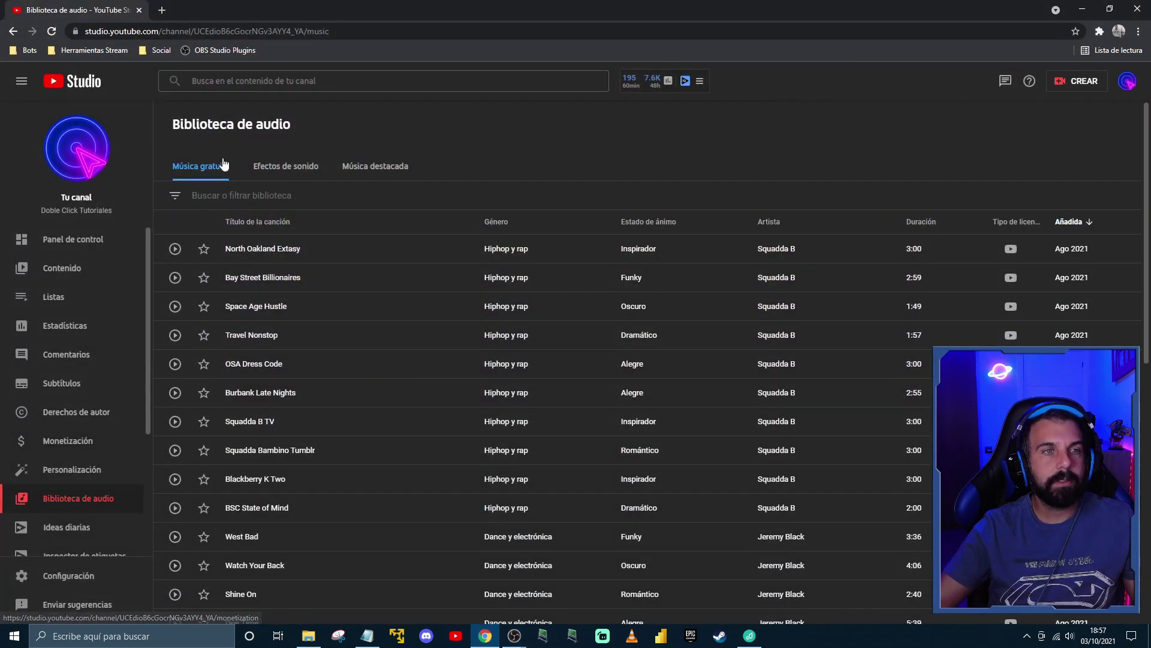
# Search the free music in YouTube Studio's audio library for "halloween", check the Secret Job track's licence type, and minimize the browser.
pyautogui.click(264, 195)
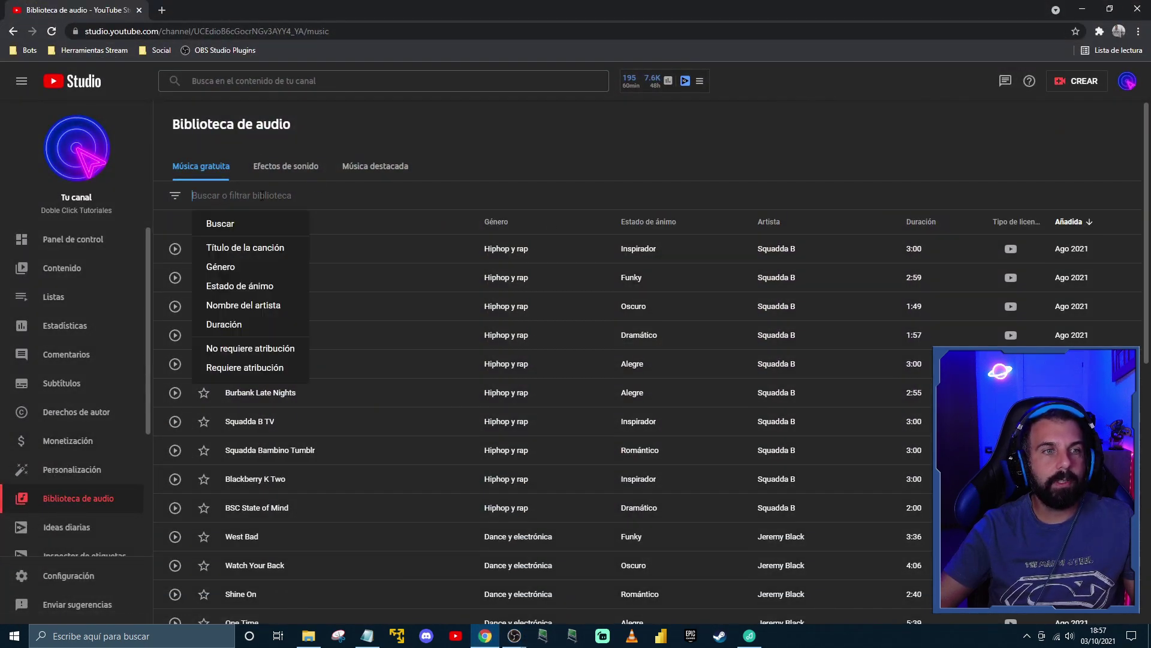
pyautogui.write('hal')
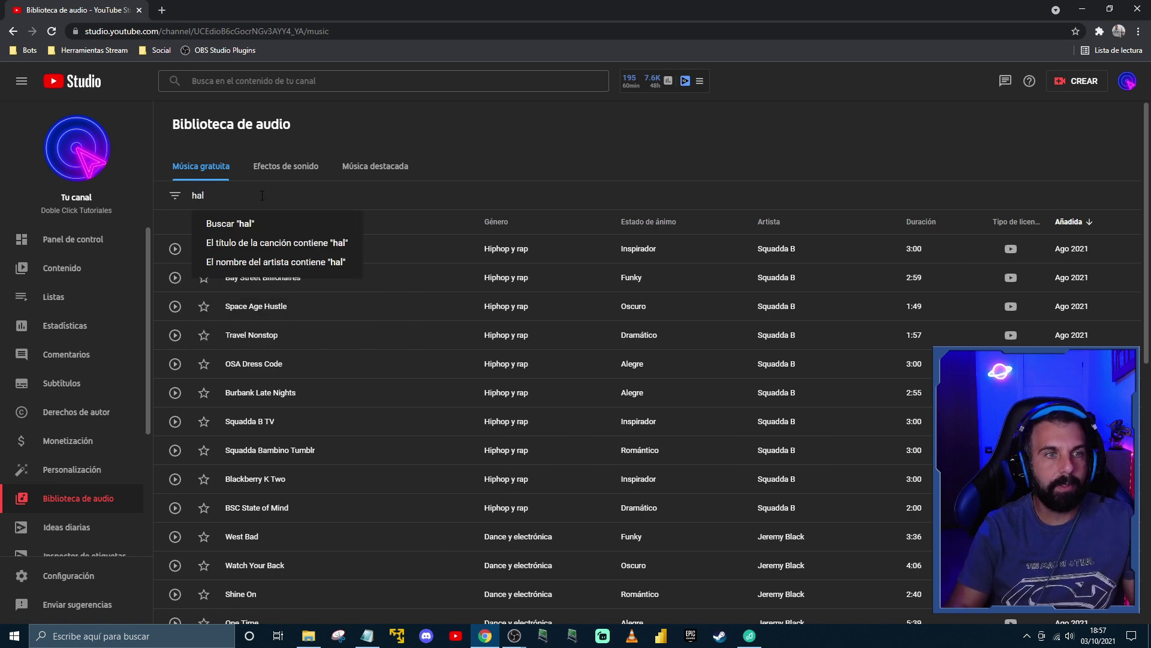
pyautogui.write('loween')
pyautogui.press('Return')
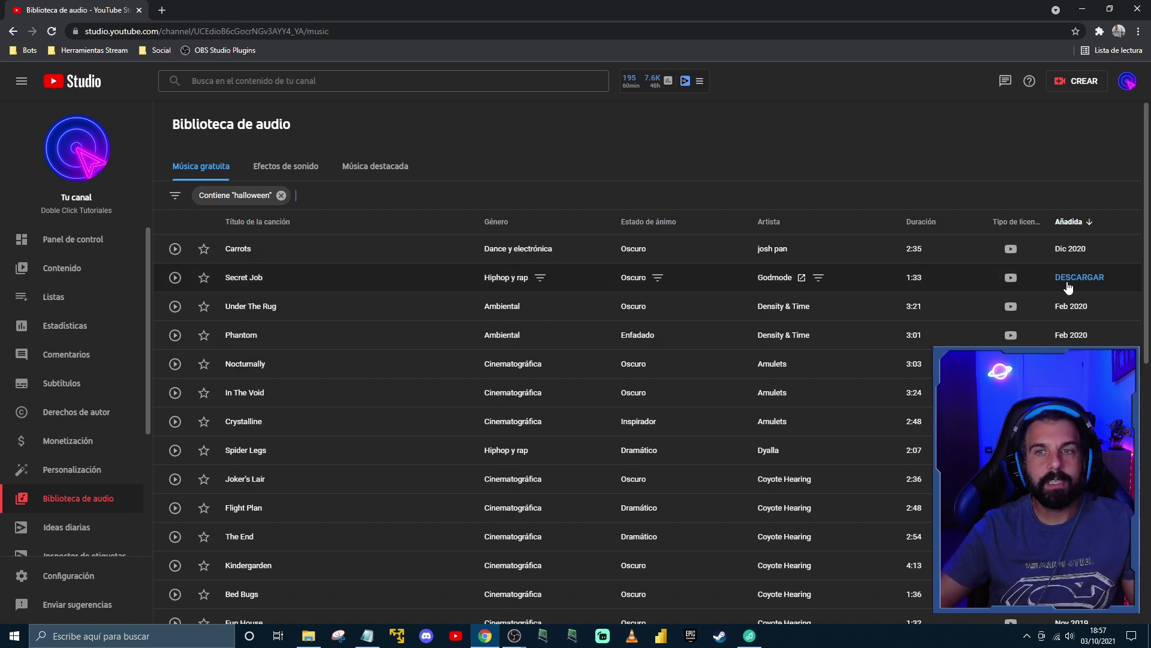
pyautogui.moveTo(1013, 250)
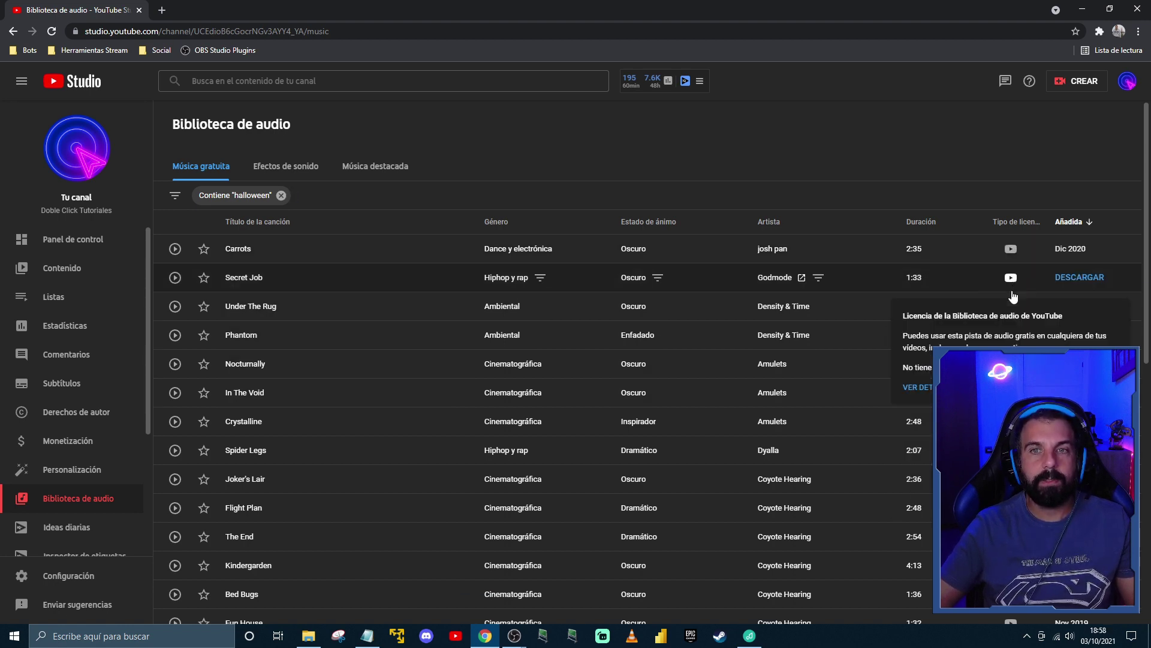
pyautogui.scroll(-3, 1012, 300)
pyautogui.scroll(3, 1013, 282)
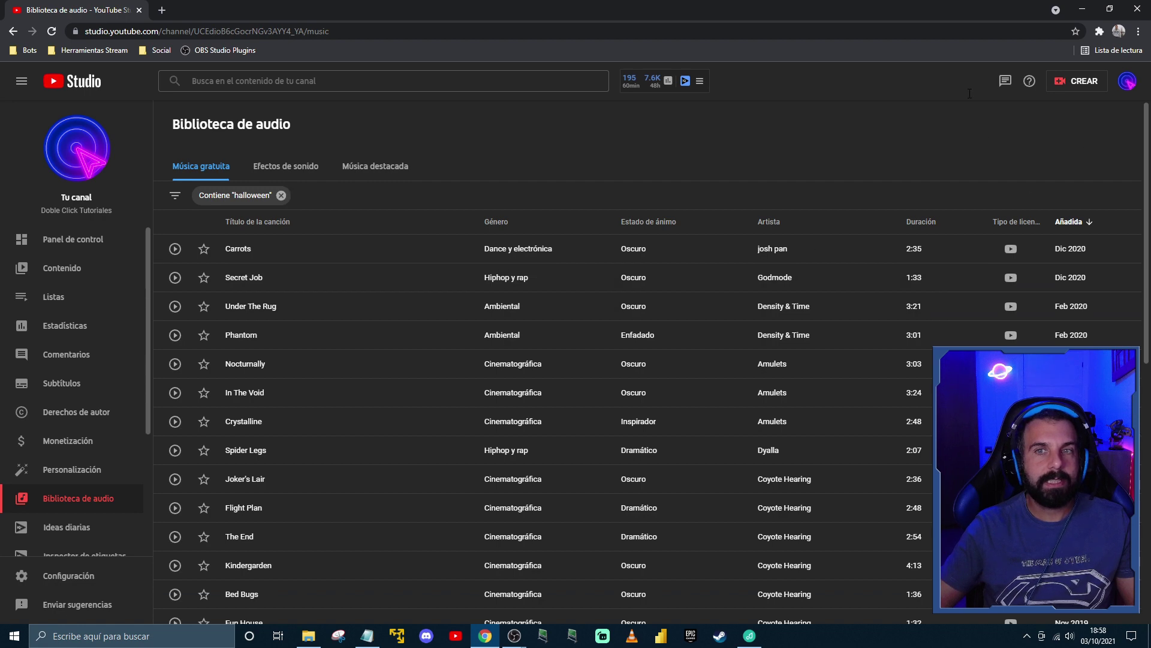
pyautogui.click(1085, 8)
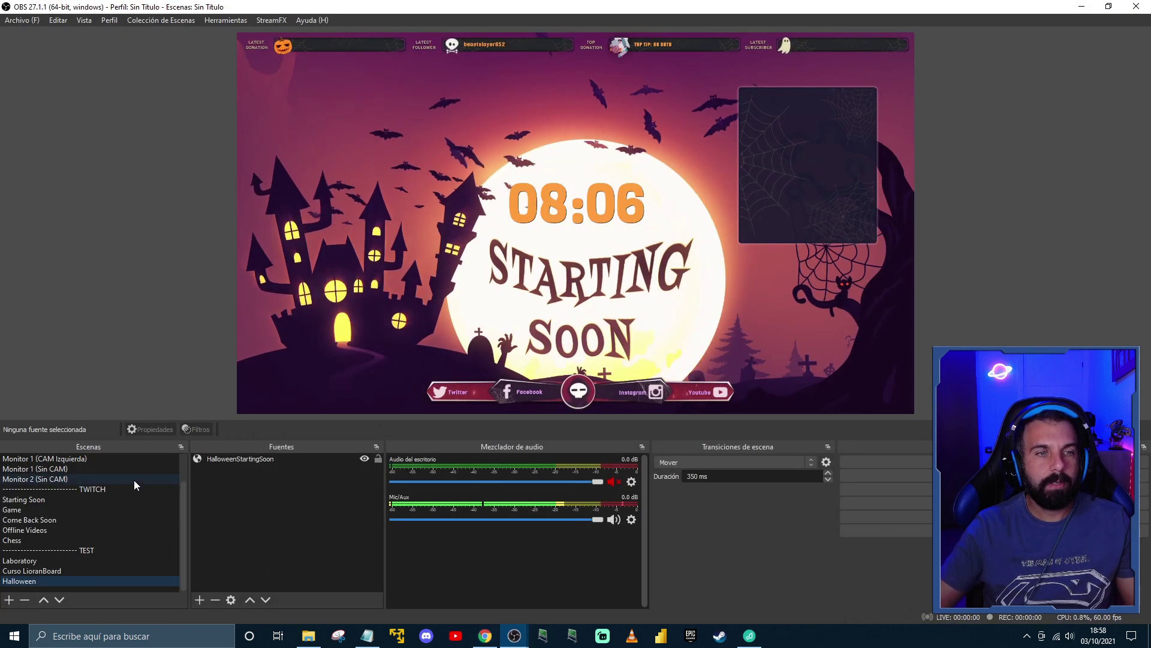
# Add a Fuente multimedia source to the Halloween scene with Thinking Machines - TrackTribe.mp3 from Descargas as its local file.
pyautogui.click(199, 600)
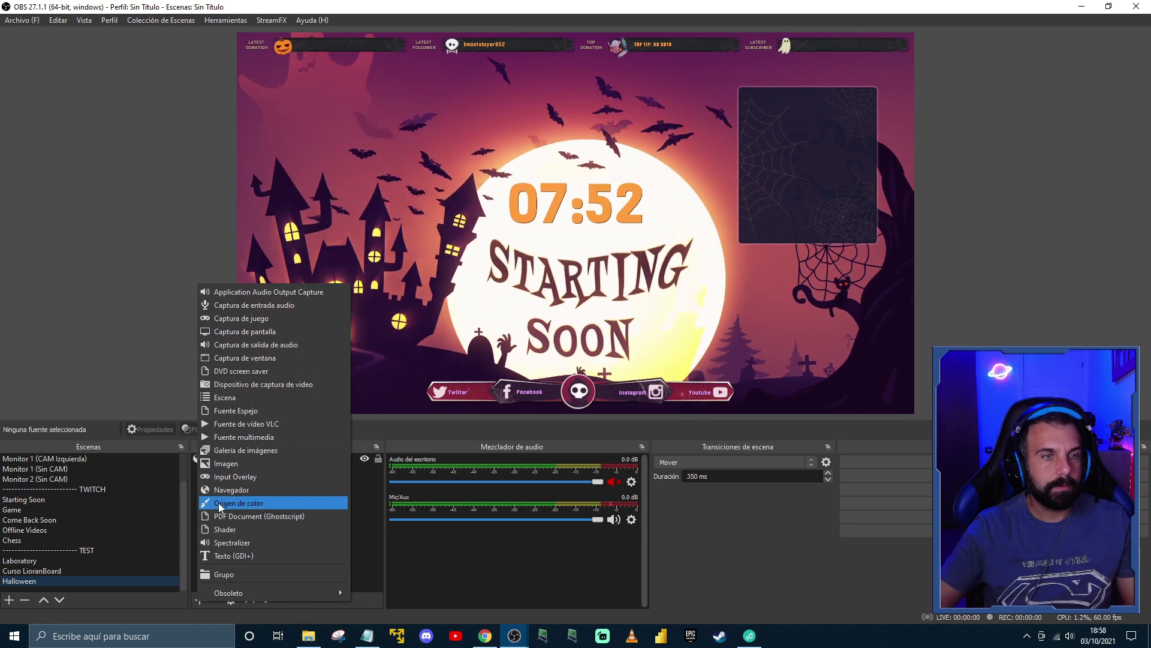
pyautogui.click(232, 437)
pyautogui.click(596, 398)
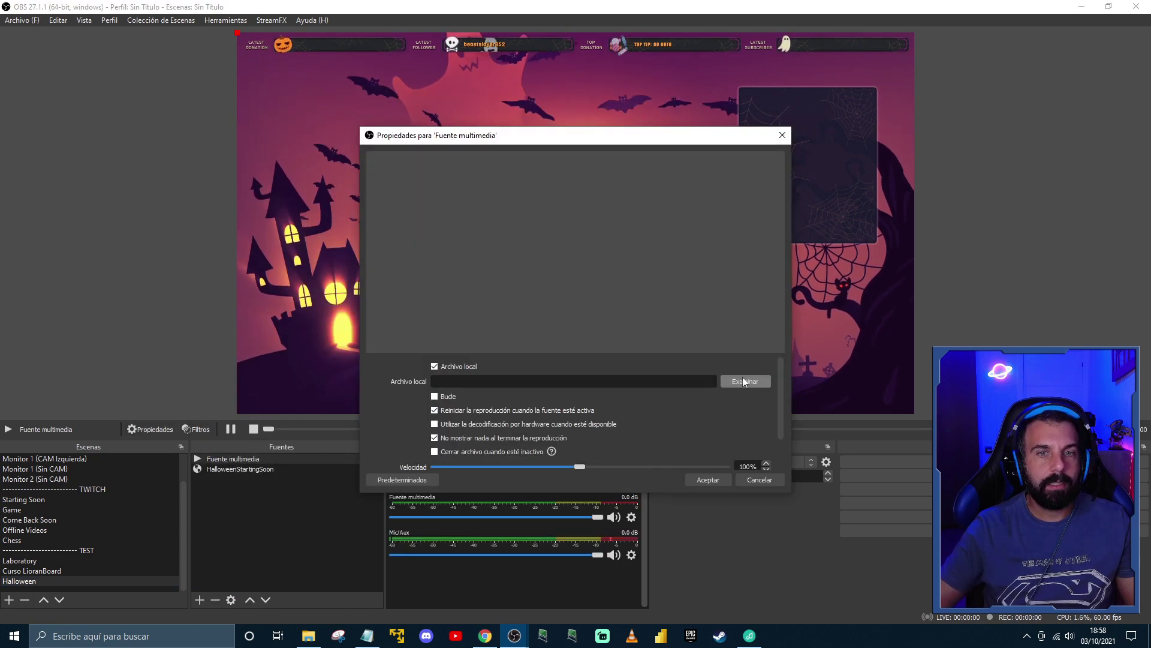
pyautogui.click(743, 377)
pyautogui.click(412, 295)
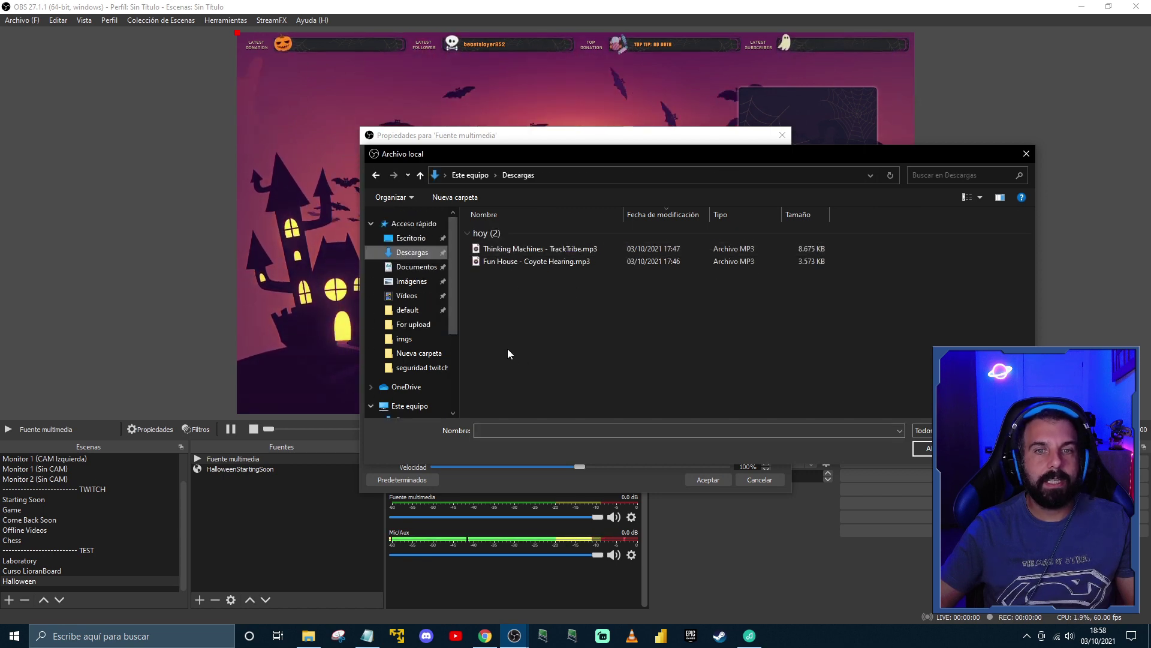
pyautogui.click(531, 252)
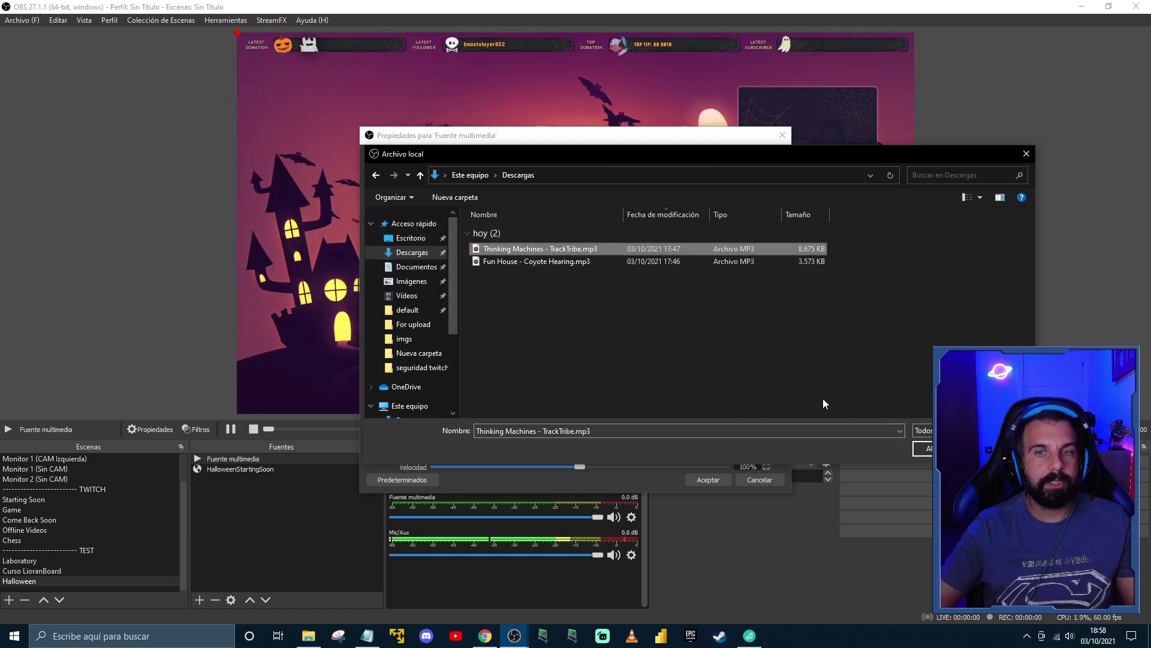
pyautogui.click(924, 449)
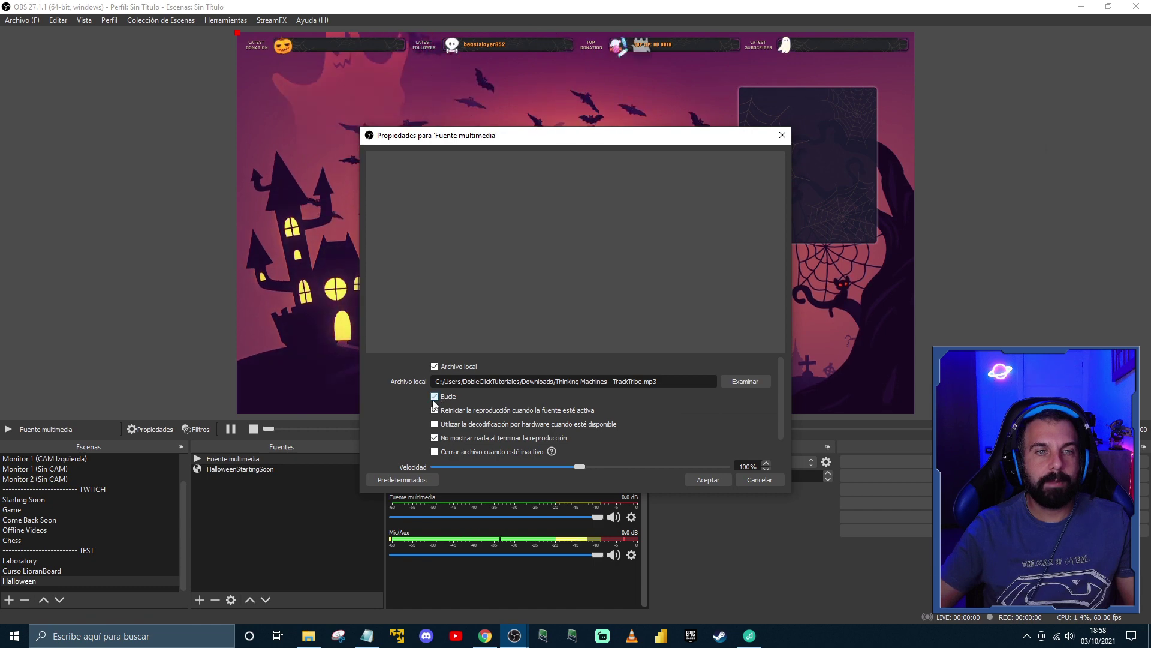
# Enable looping (Bucle) for the media source, accept its properties, and lower its mixer volume to -19.4 dB.
pyautogui.click(434, 396)
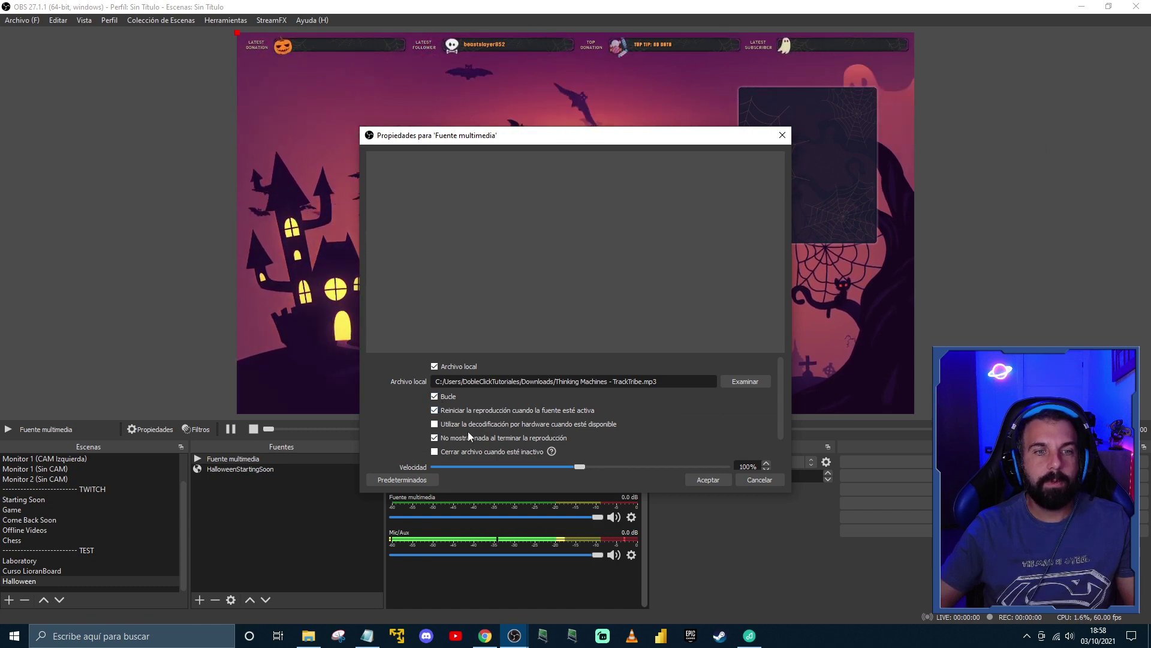
pyautogui.click(708, 480)
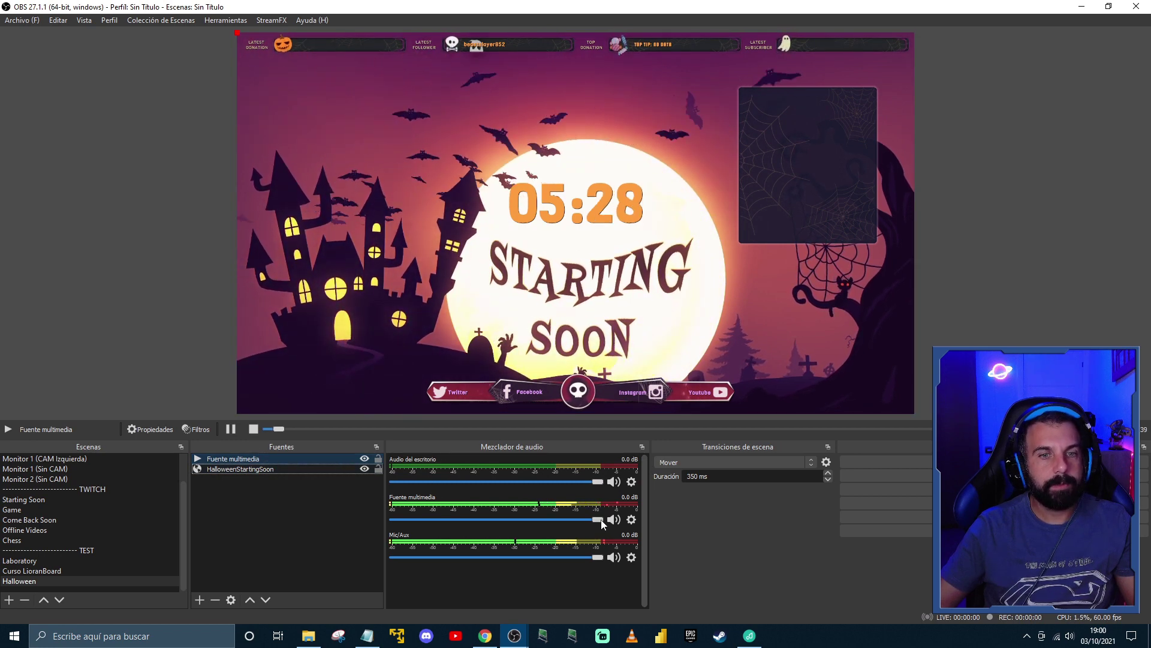
pyautogui.moveTo(601, 519); pyautogui.dragTo(494, 520)
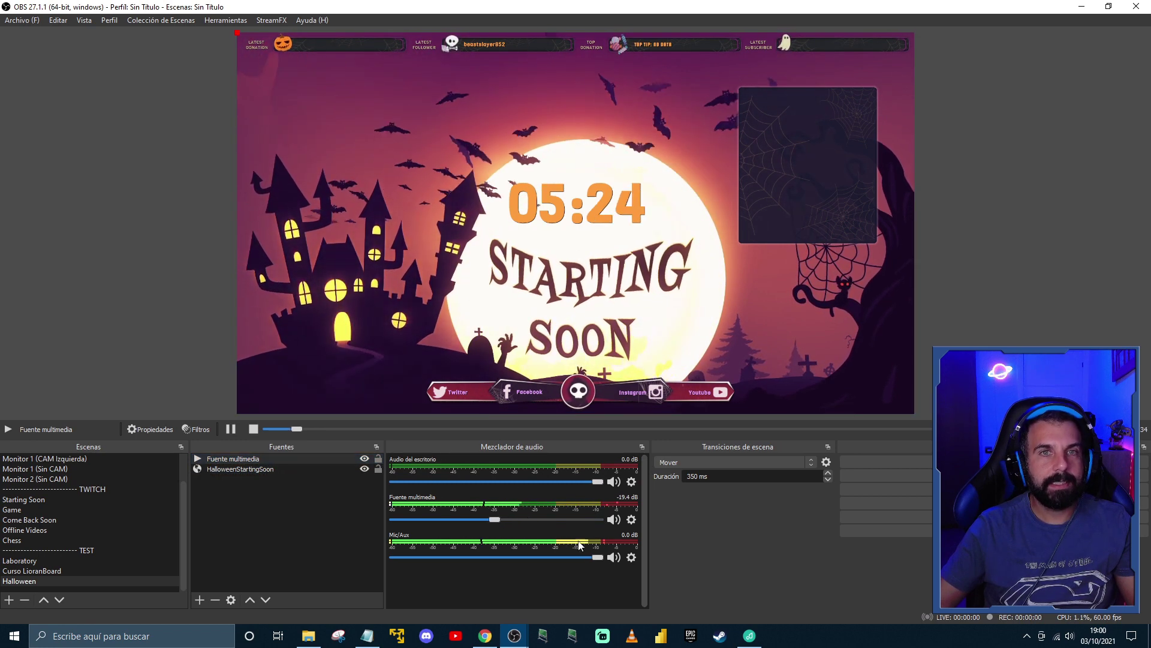